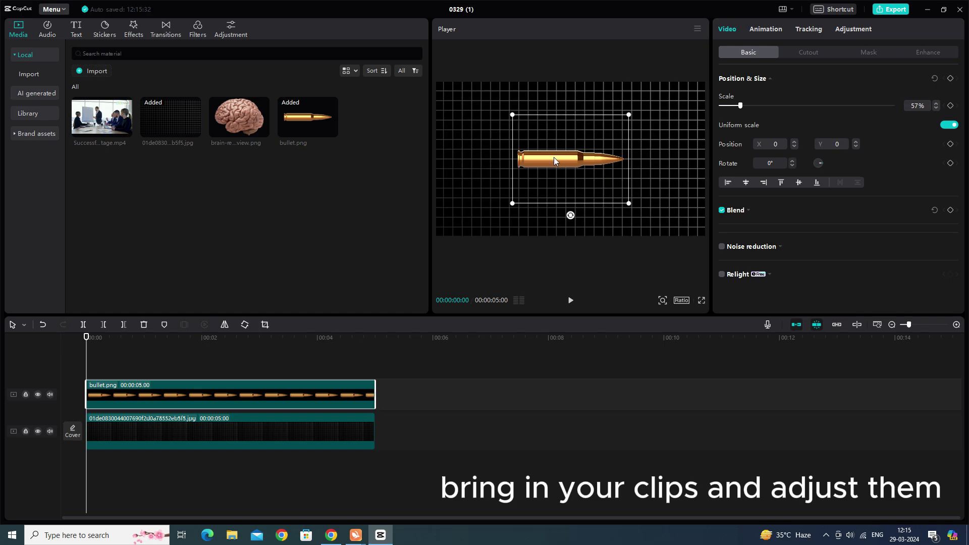
Keyframe the bullet's position from about X -1153, Y 518 at the clip's start to about X 2702, Y 597 at 00:00:01:15.
drag(553, 161, 472, 124)
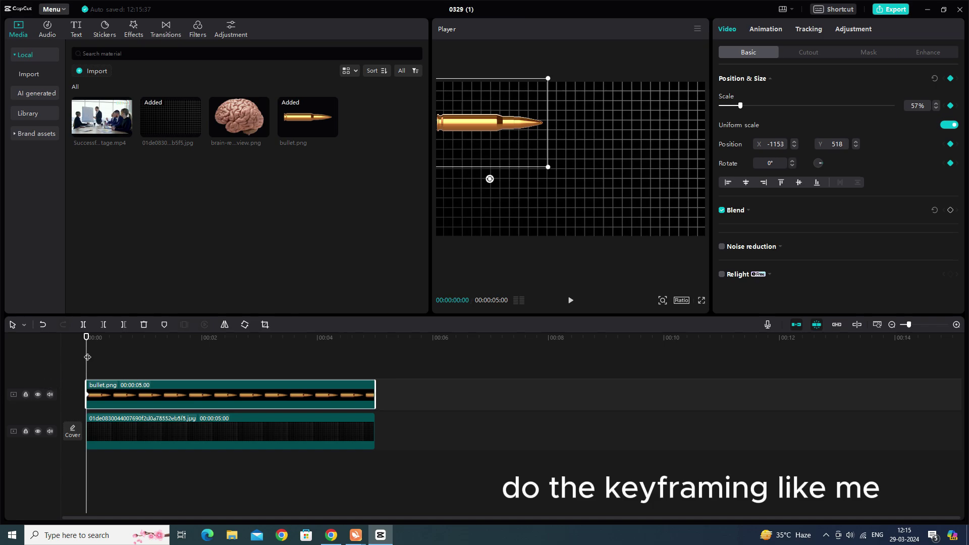
drag(88, 356, 342, 359)
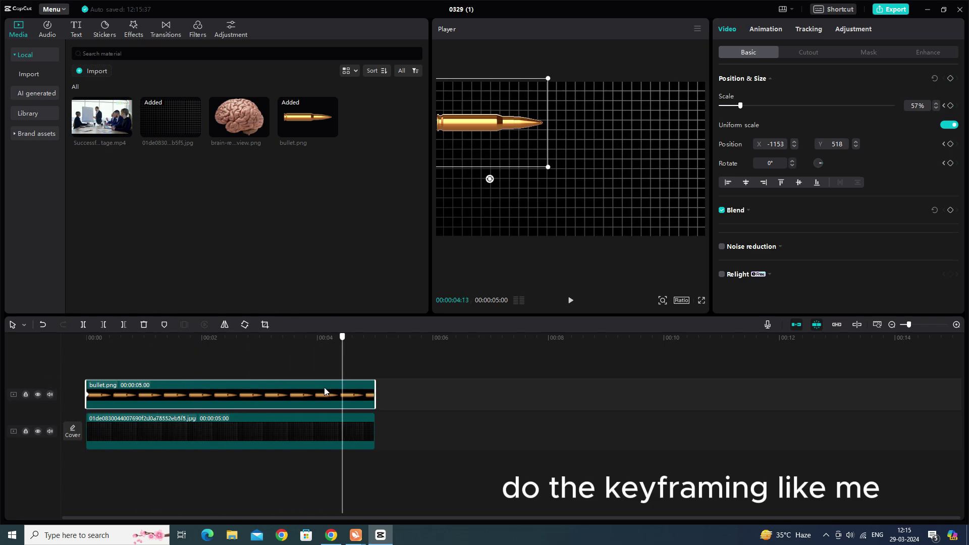
drag(324, 391, 173, 384)
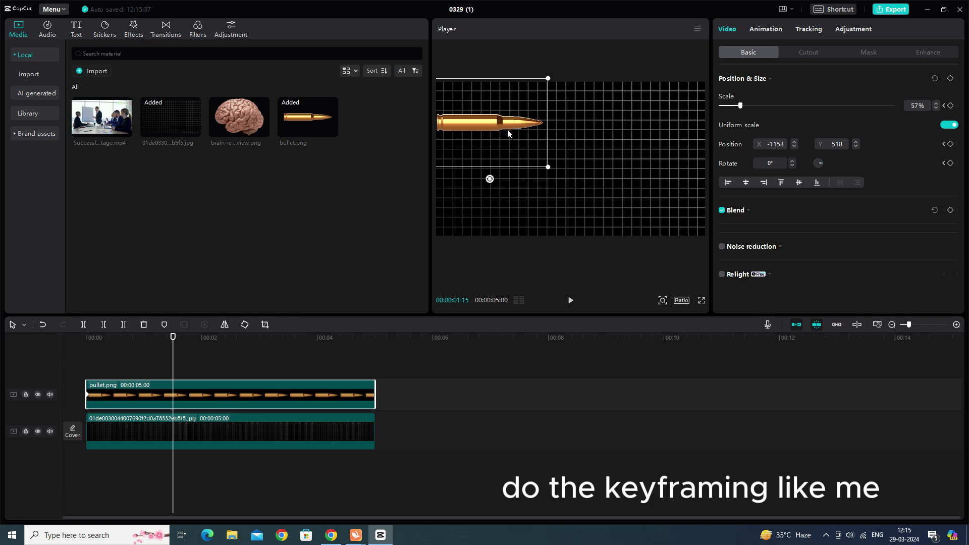
drag(507, 133, 758, 129)
Play the bullet's movement from the beginning of the timeline.
click(119, 372)
click(78, 372)
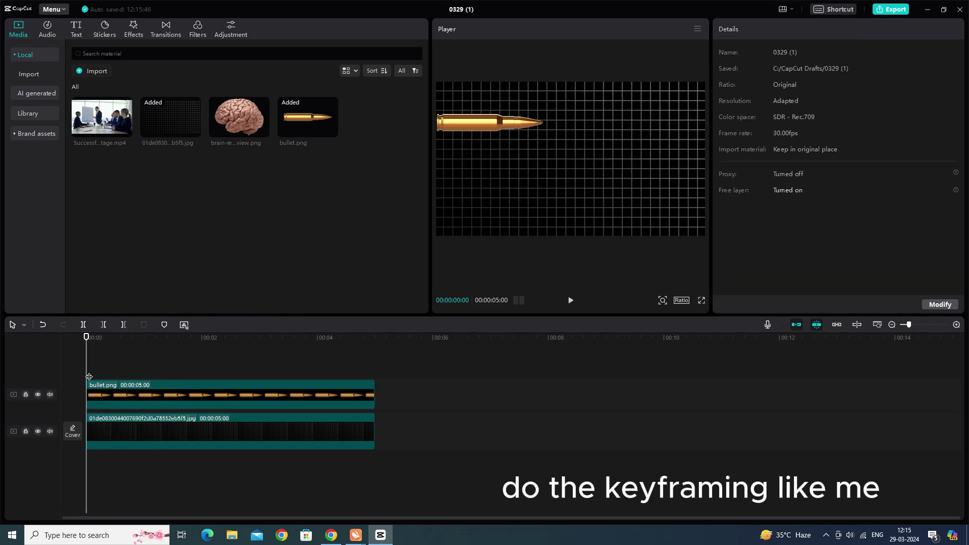
key(space)
Show the bullet clip's keyframe animation and expand the x position curve.
click(137, 401)
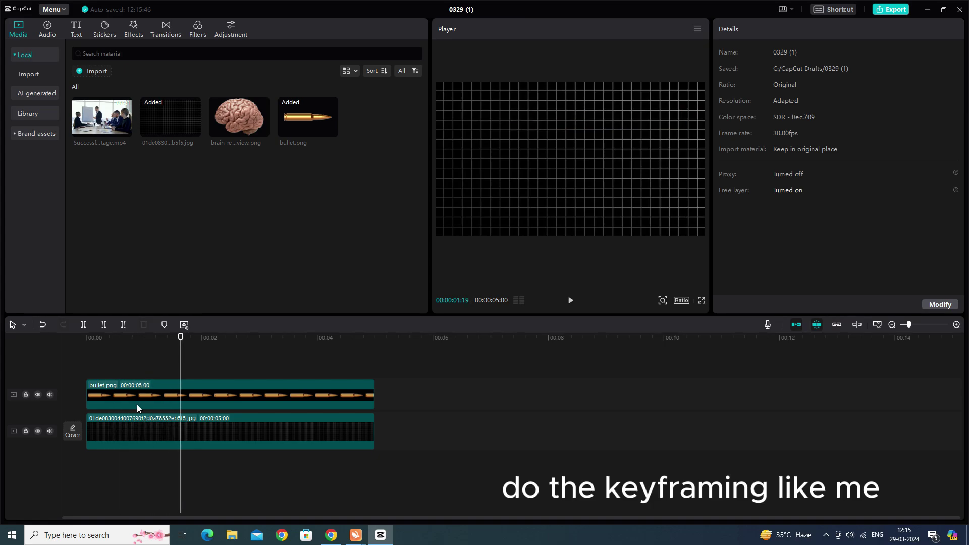
right_click(135, 391)
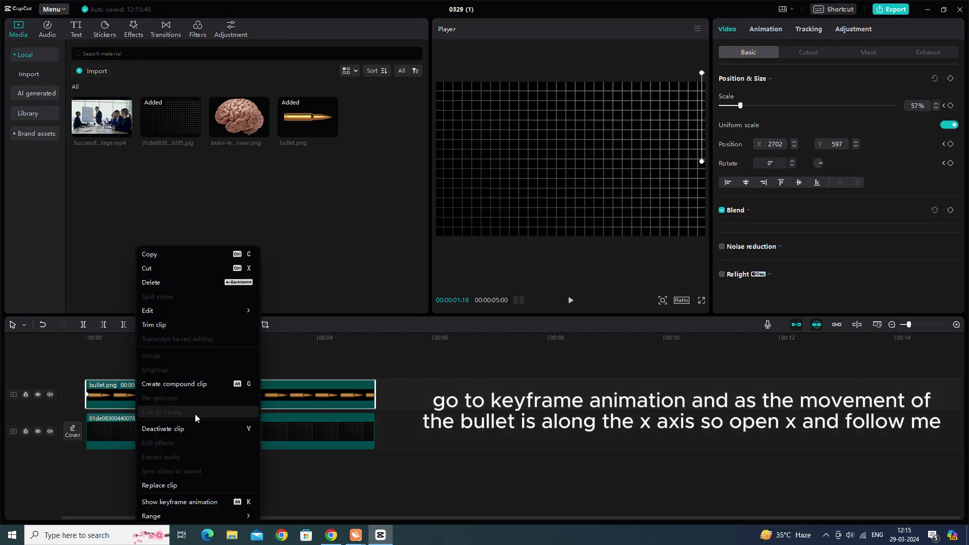
click(183, 501)
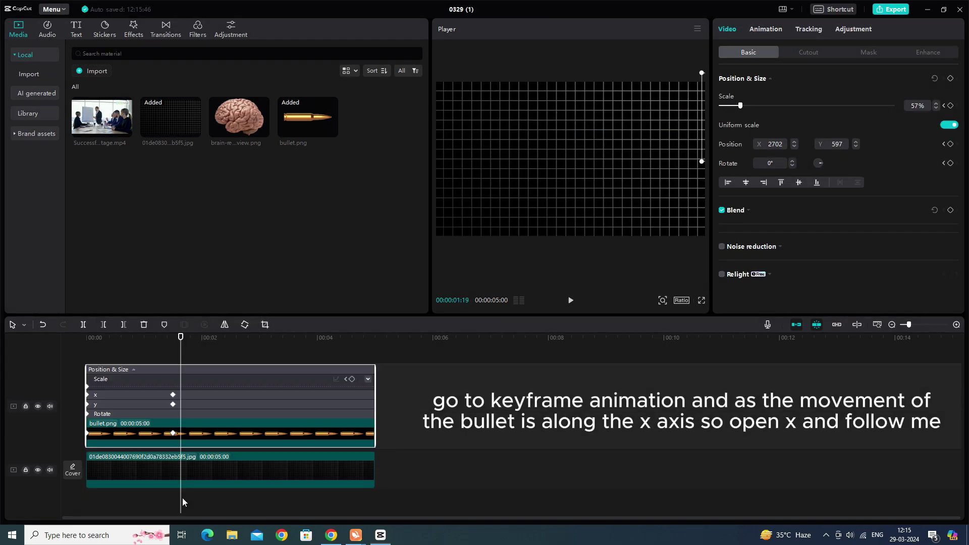
click(153, 380)
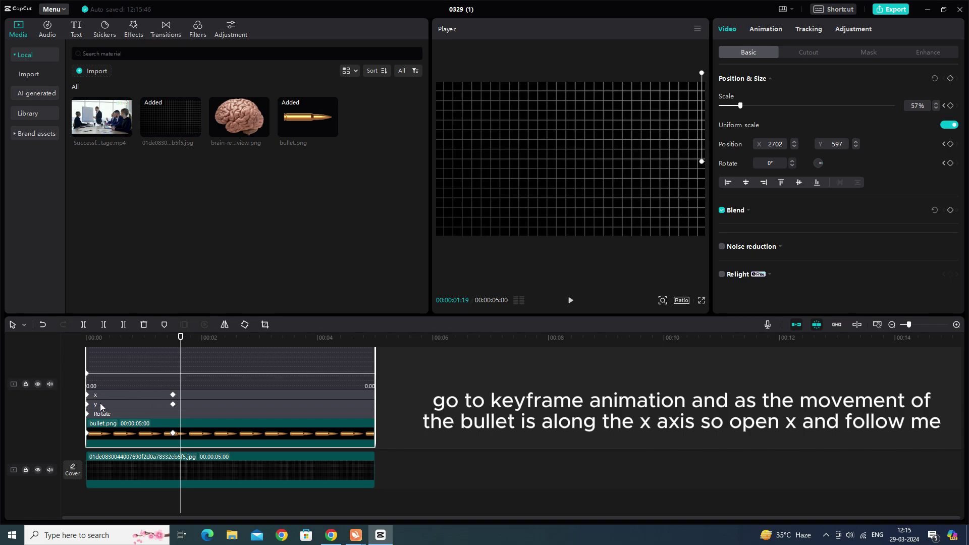
click(150, 395)
Try the Ease In and Ease Out graphs on the x curve's second keyframe, ending with Ease Out 2 applied.
click(171, 367)
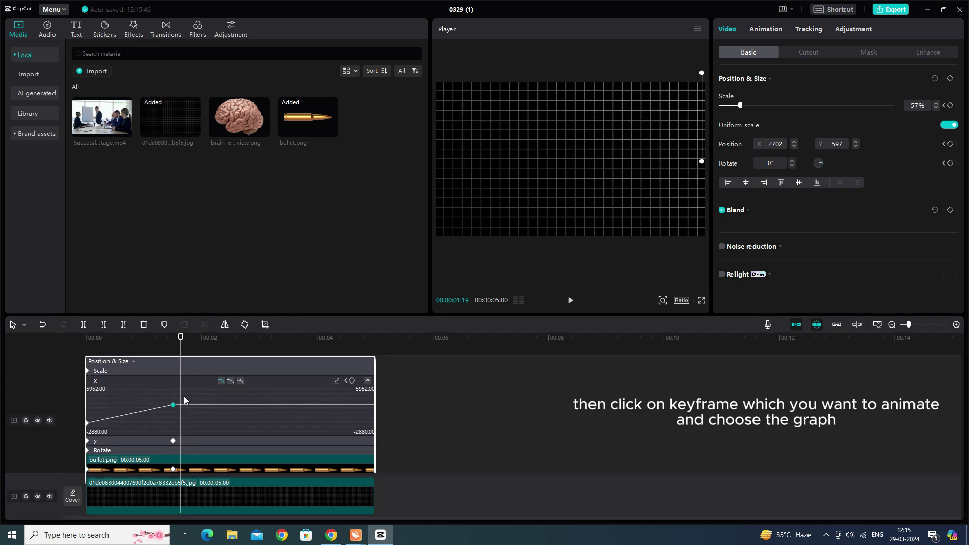
click(336, 380)
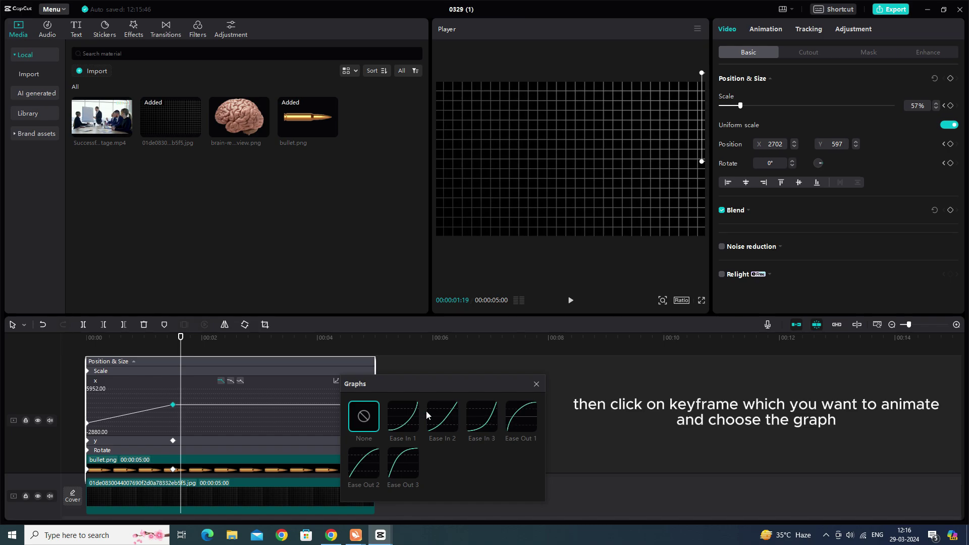
click(408, 426)
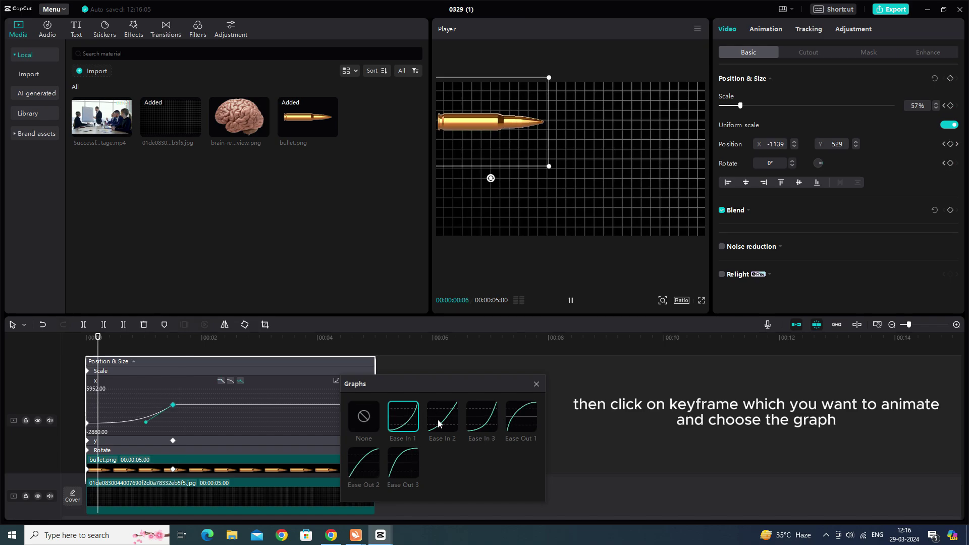
click(442, 418)
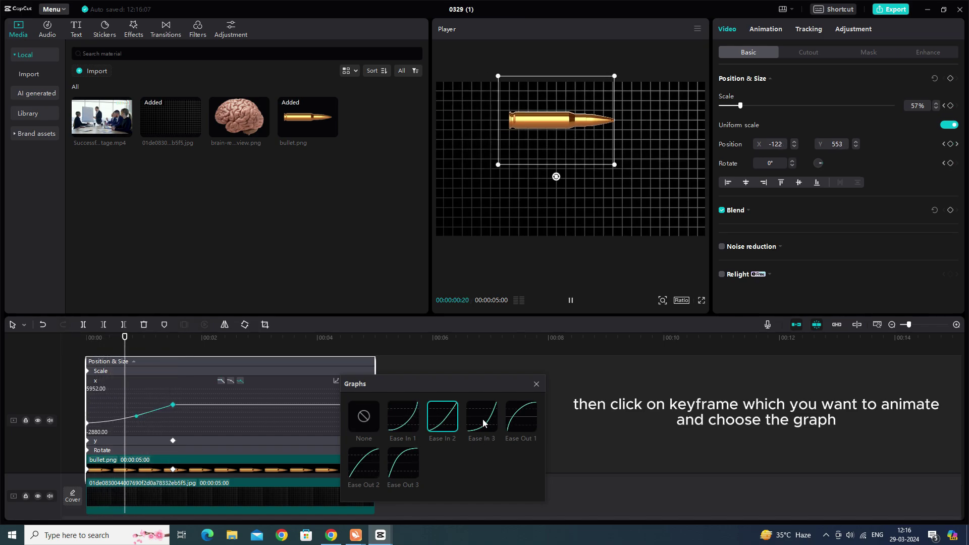
click(482, 419)
click(511, 422)
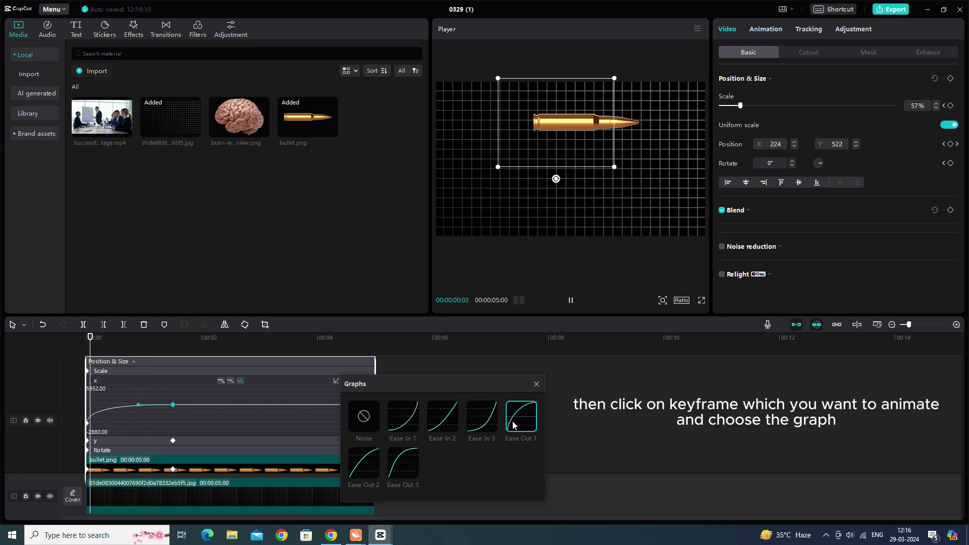
click(363, 463)
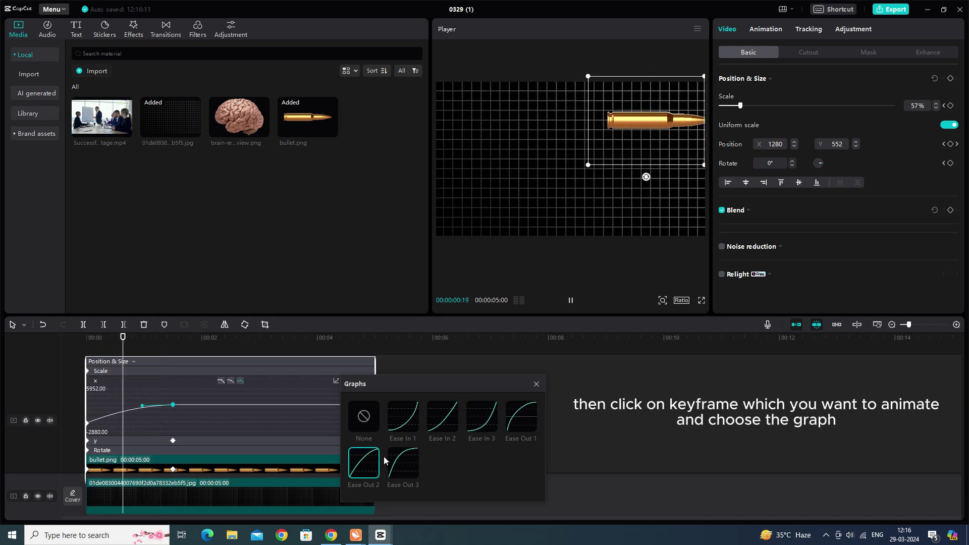
click(536, 384)
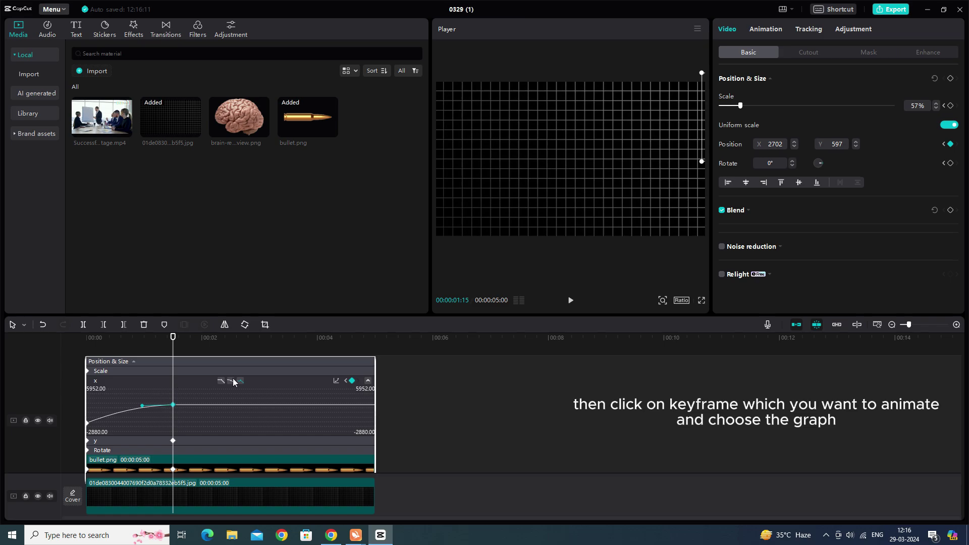
Hide the bullet clip's keyframe animation and play the eased movement from the start.
right_click(205, 422)
click(227, 501)
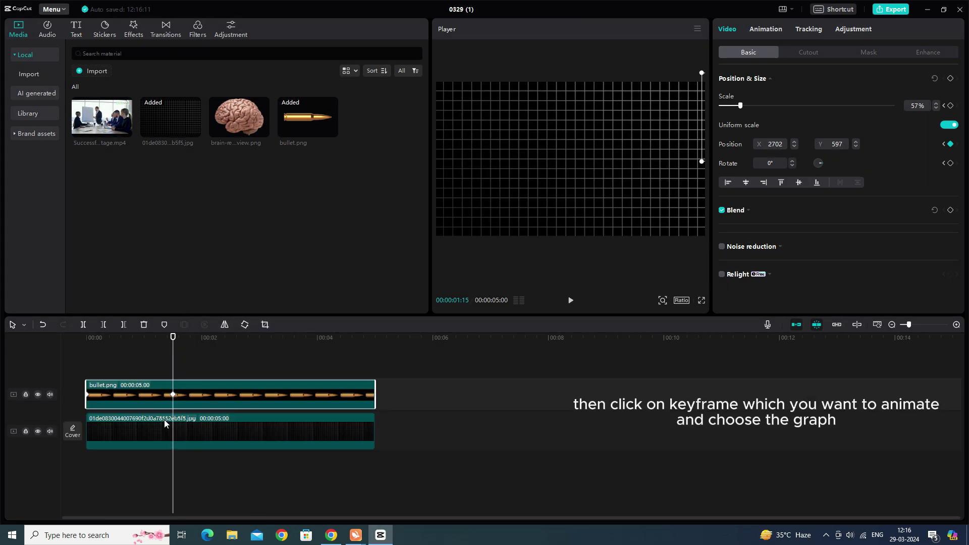
click(94, 372)
key(space)
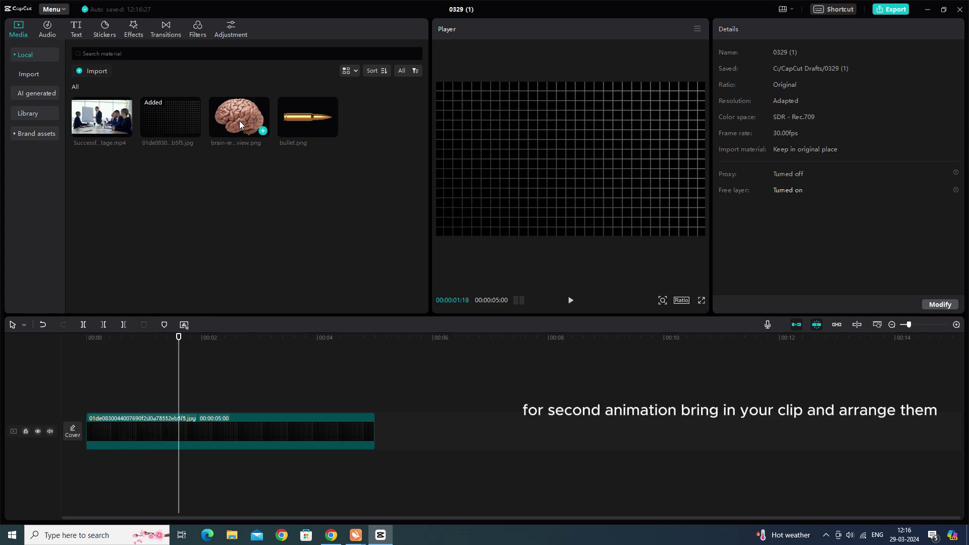
Replace the bullet clip with the brain image, scaled to about 41% and moved up to about Y 709.
drag(239, 120, 89, 386)
drag(692, 234, 621, 191)
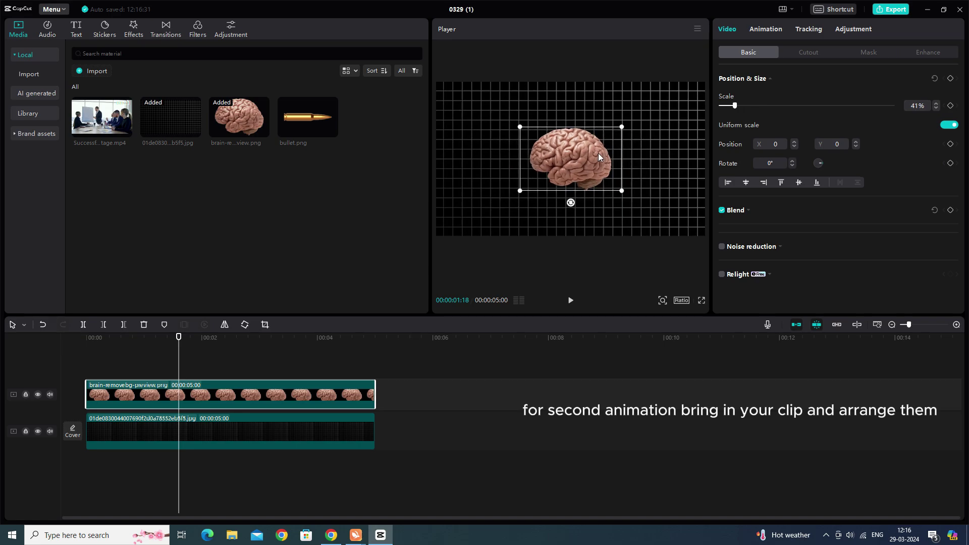
drag(598, 153, 580, 117)
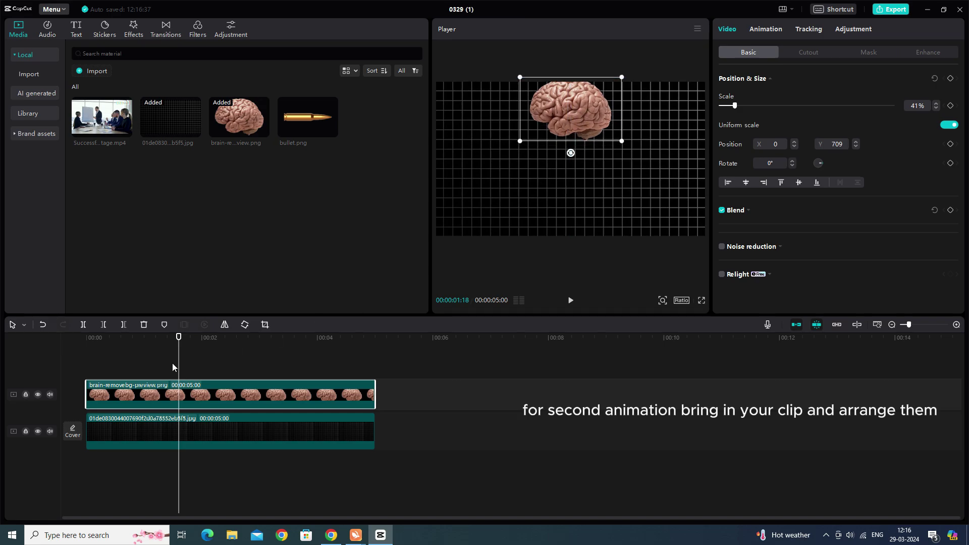
Keyframe the brain at its current position at the clip's start and at about Y -1557, below the frame, at 00:00:01:04.
drag(172, 364, 5, 352)
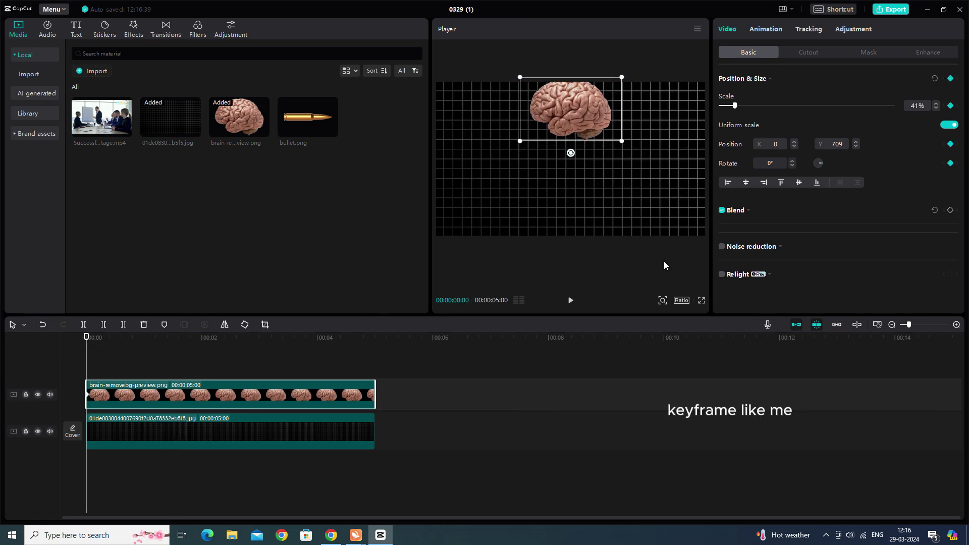
drag(89, 364, 152, 374)
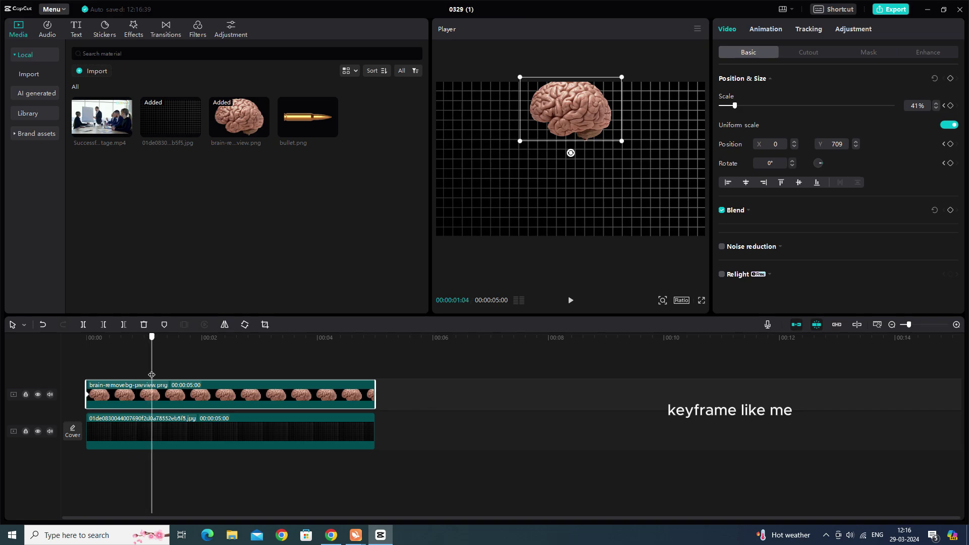
click(952, 80)
drag(566, 121, 333, 362)
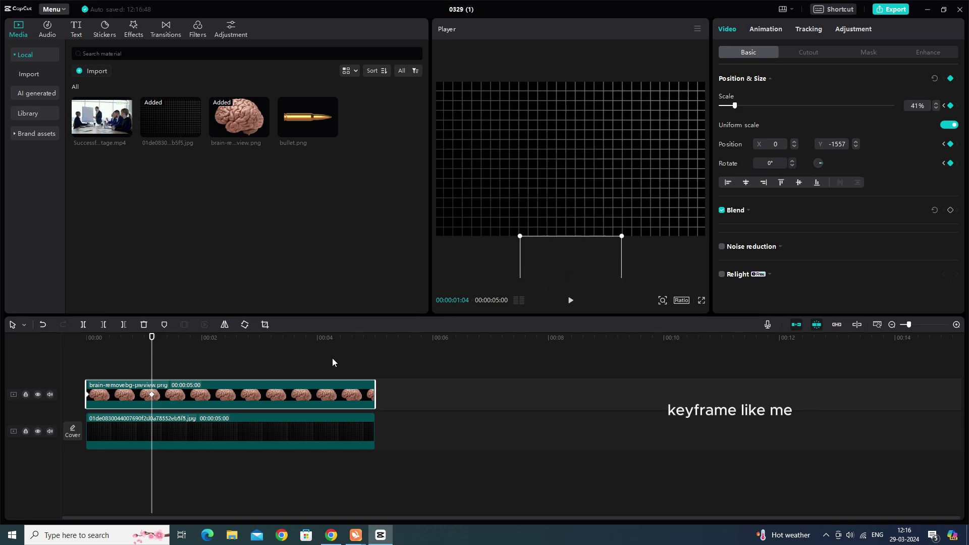
Show the brain clip's keyframe animation and expand the y position curve.
right_click(123, 393)
click(183, 500)
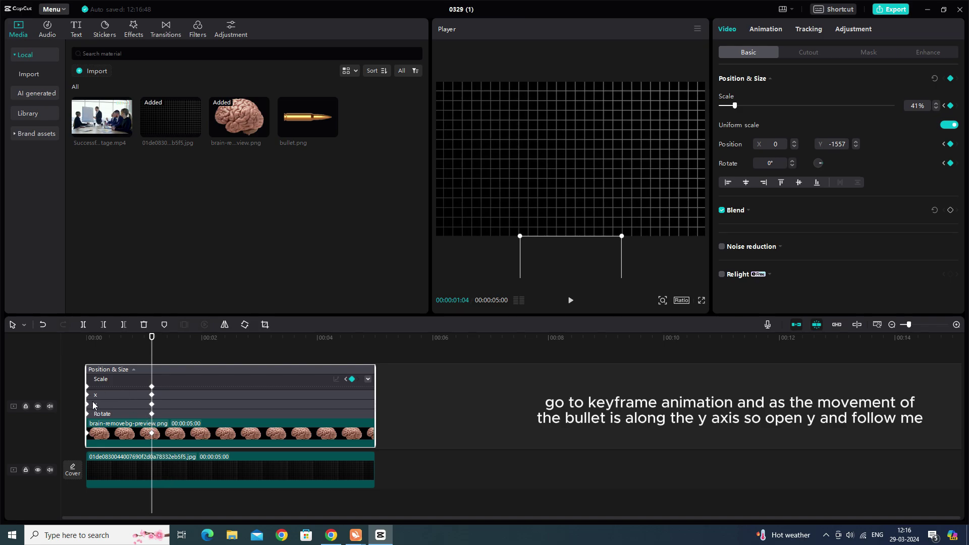
click(134, 403)
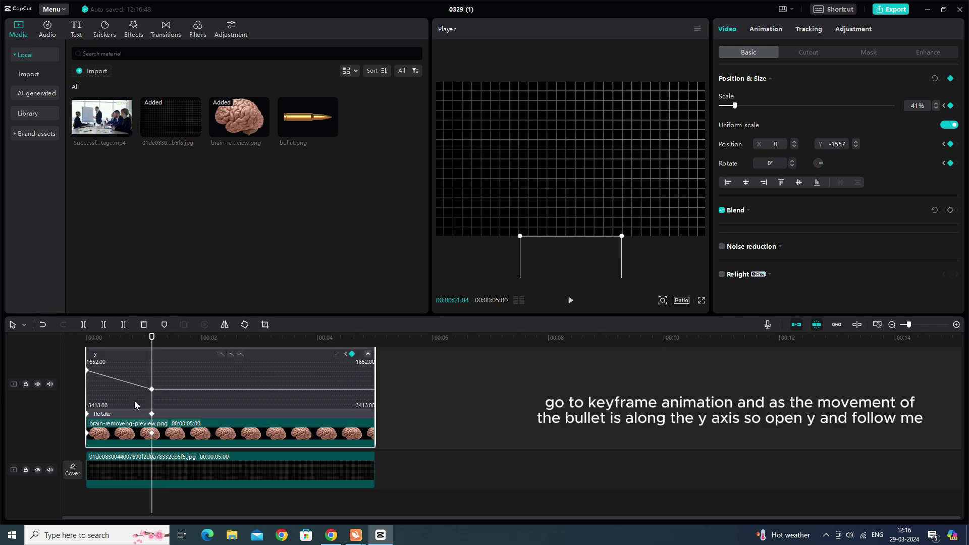
Try the Ease In 1 graph on the y curve's second keyframe and settle on Ease In 2.
click(151, 389)
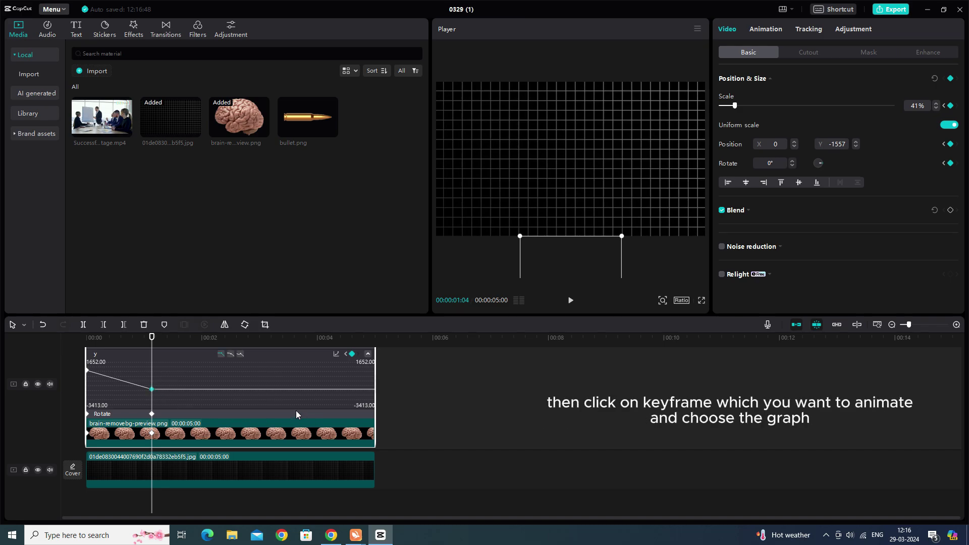
click(336, 354)
click(403, 389)
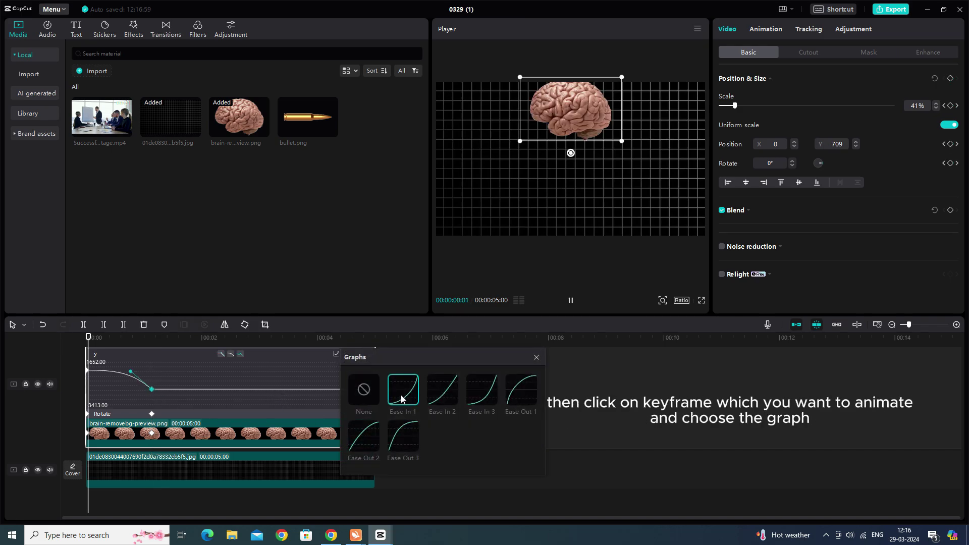
click(441, 392)
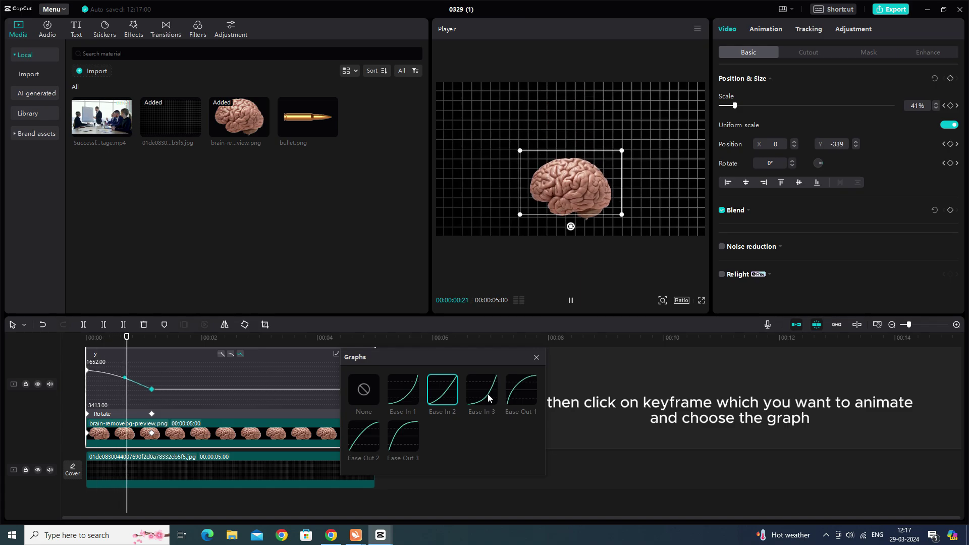
click(536, 356)
Hide the brain clip's keyframe animation and play its downward movement from the start.
right_click(290, 398)
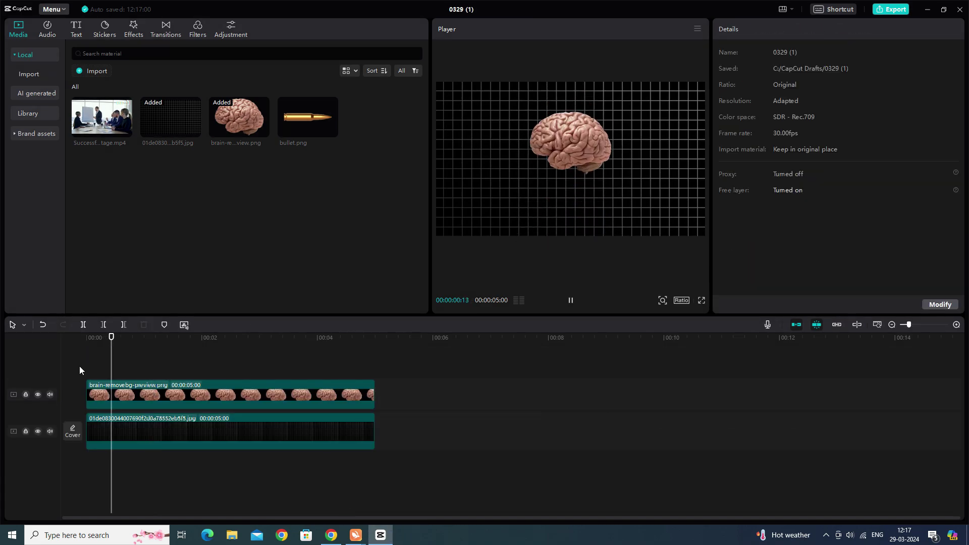
click(339, 501)
click(67, 368)
key(space)
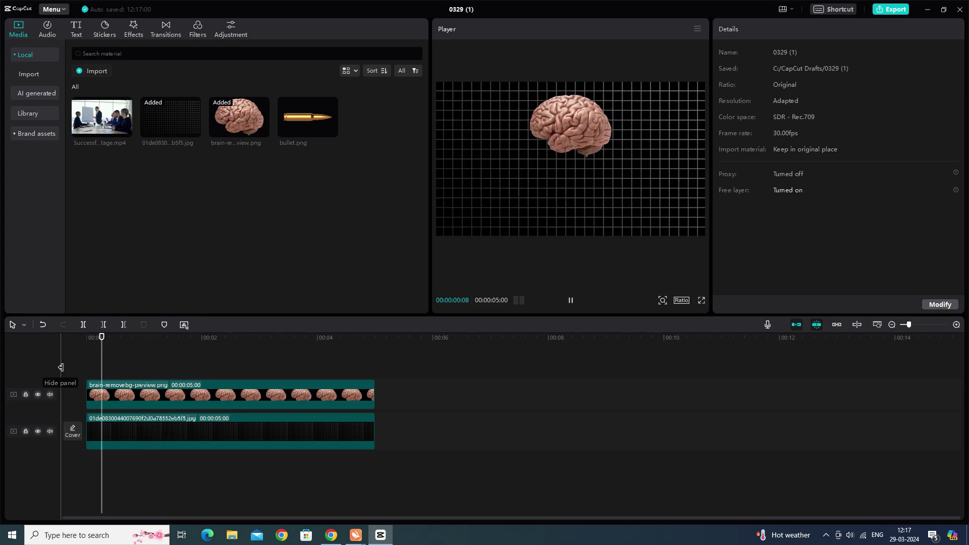
Replace the brain clip above the grid background with bullet.png.
drag(306, 114, 135, 395)
click(135, 421)
key(Delete)
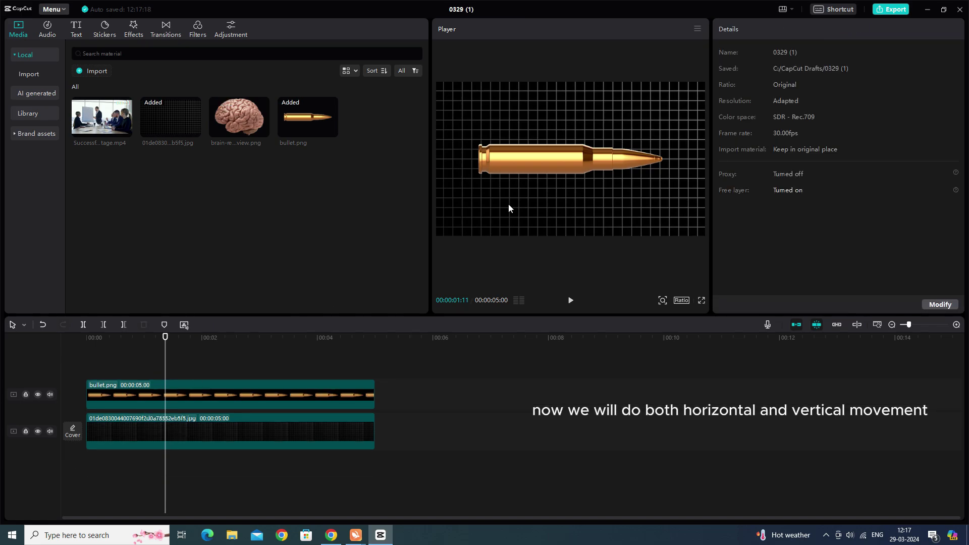
Scale the bullet to about 55%, rotate it to about -29° and place it at about X -1272, Y -723.
click(535, 186)
drag(651, 258, 613, 212)
drag(546, 186, 536, 201)
drag(537, 251, 557, 243)
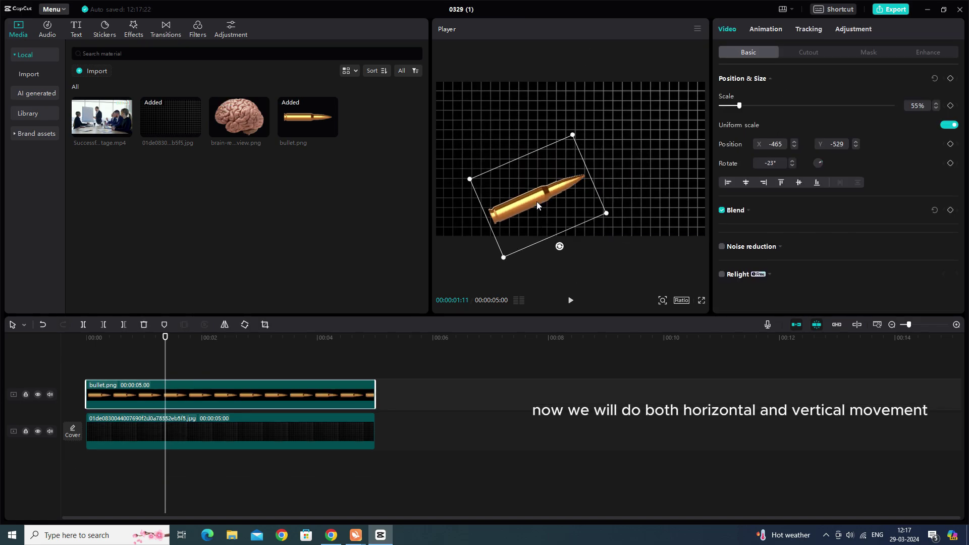
drag(537, 202, 479, 215)
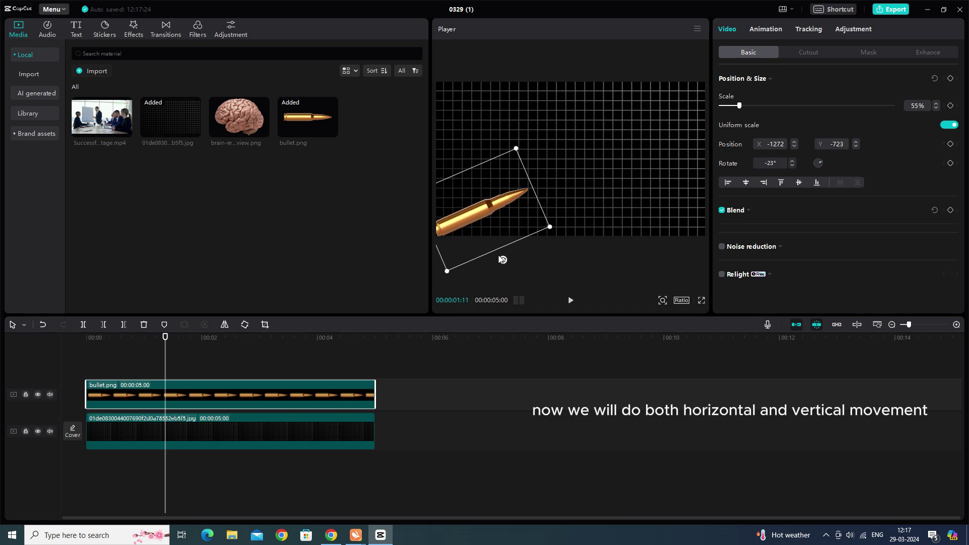
drag(503, 260, 507, 257)
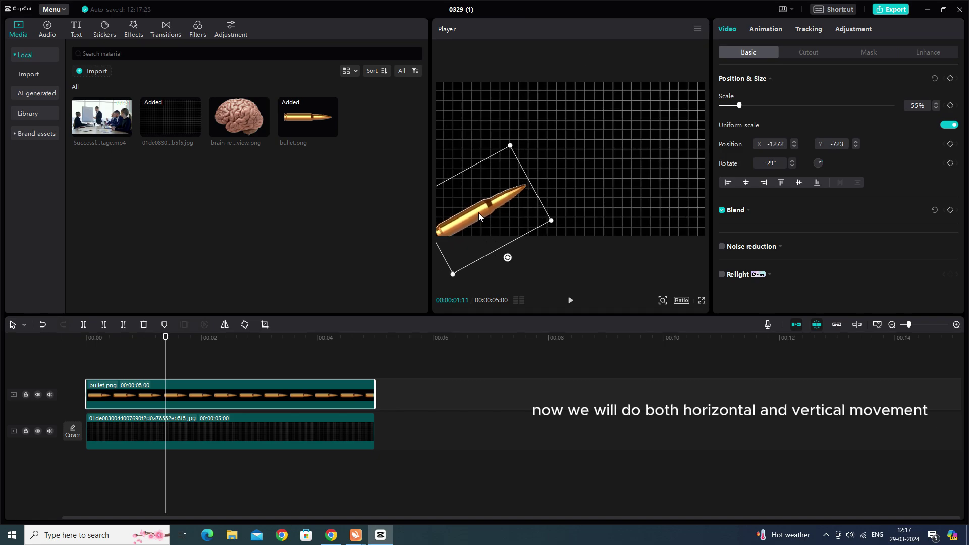
Add Position & Size keyframes to the bullet clip at its start.
click(126, 373)
click(79, 381)
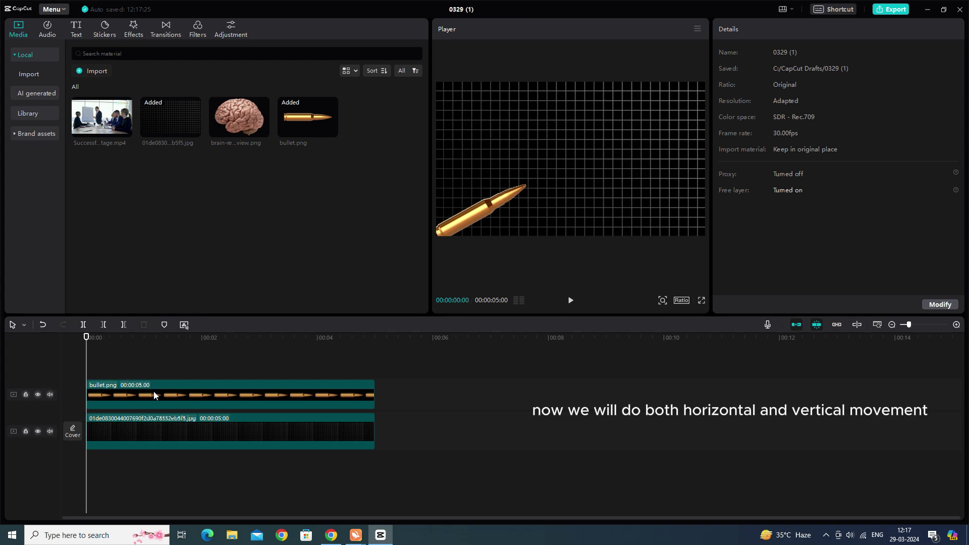
click(154, 392)
click(949, 79)
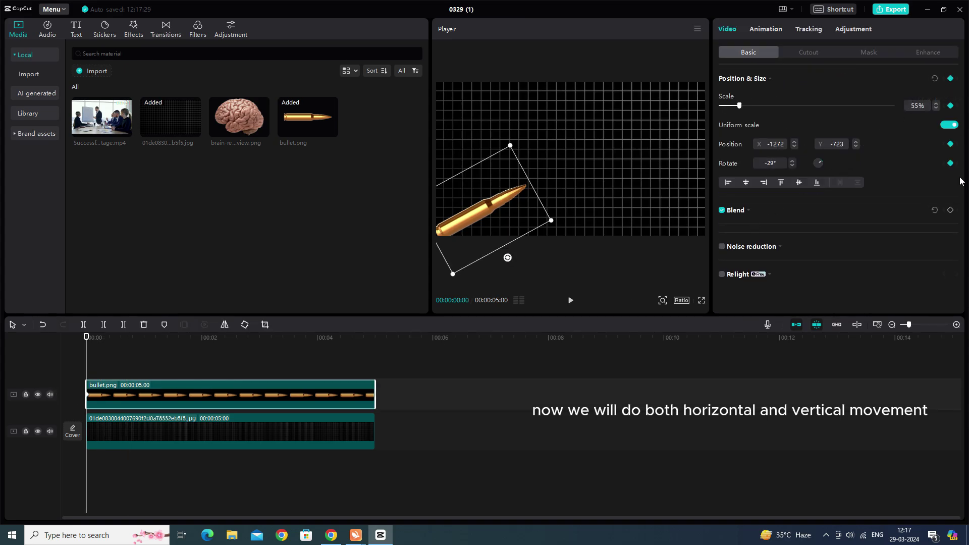
Move the bullet past the grid's upper-right corner to X 2662, Y 1356 at 00:00:01:25 and play the movement from the start.
drag(89, 371, 192, 386)
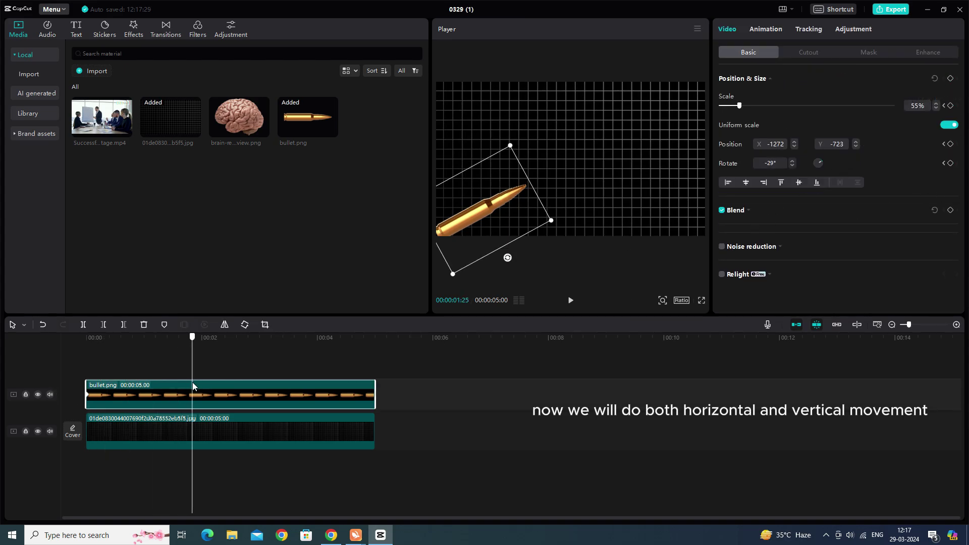
drag(511, 199, 786, 56)
drag(194, 340, 55, 362)
key(space)
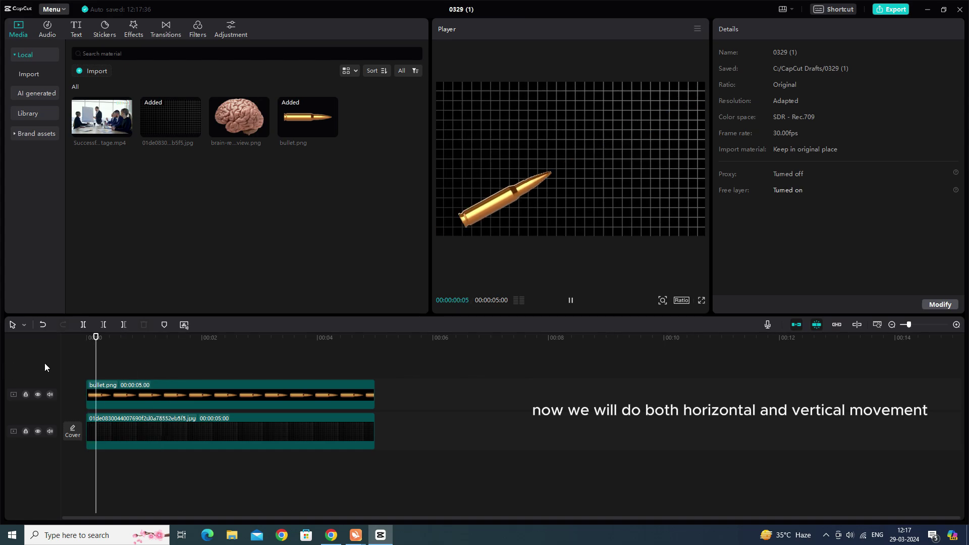
Show the bullet clip's keyframe animation and apply the Ease In 3 graph to the second x position keyframe.
click(132, 397)
right_click(132, 396)
click(186, 501)
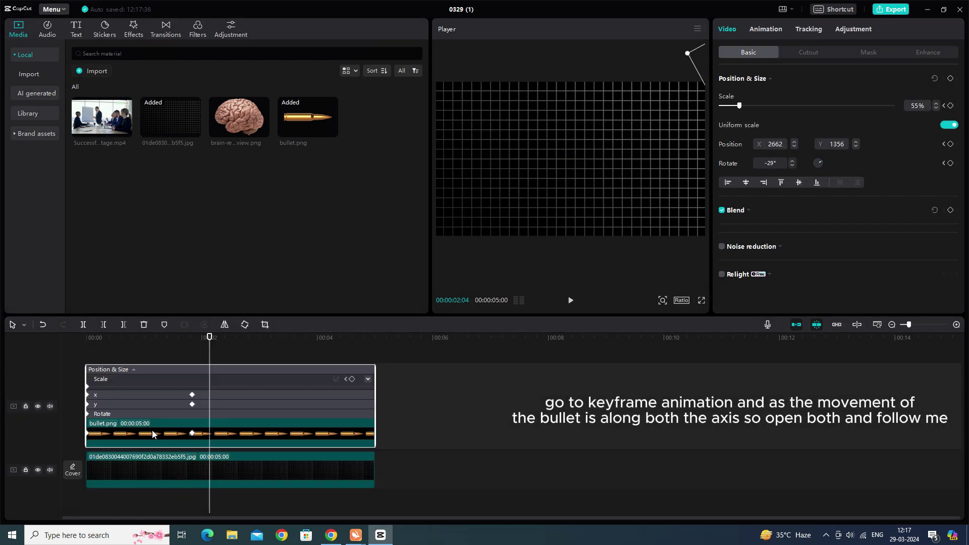
click(123, 394)
click(191, 371)
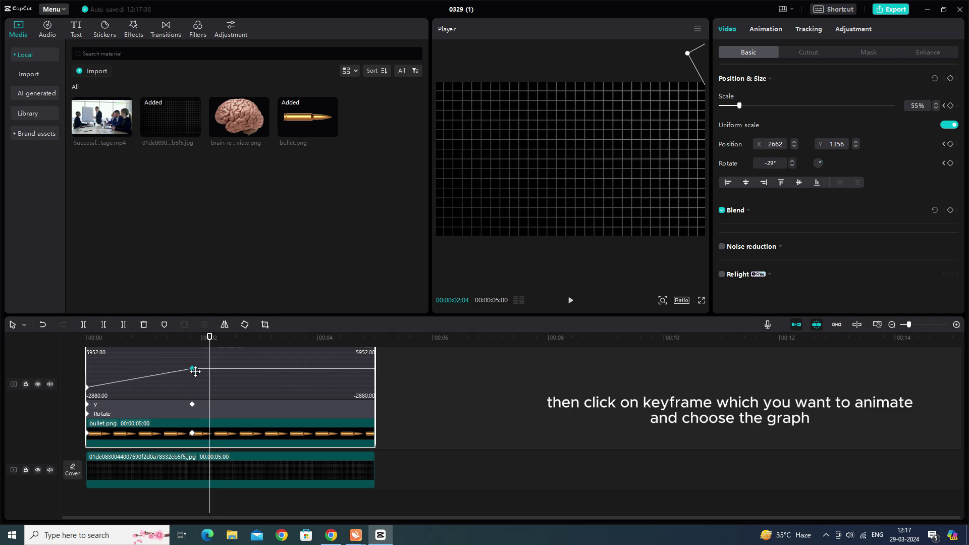
click(336, 381)
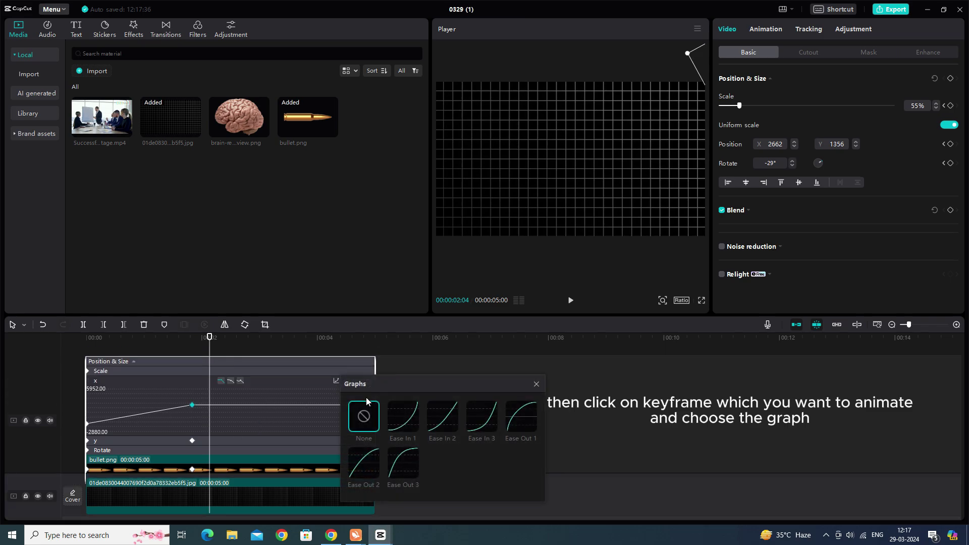
click(406, 418)
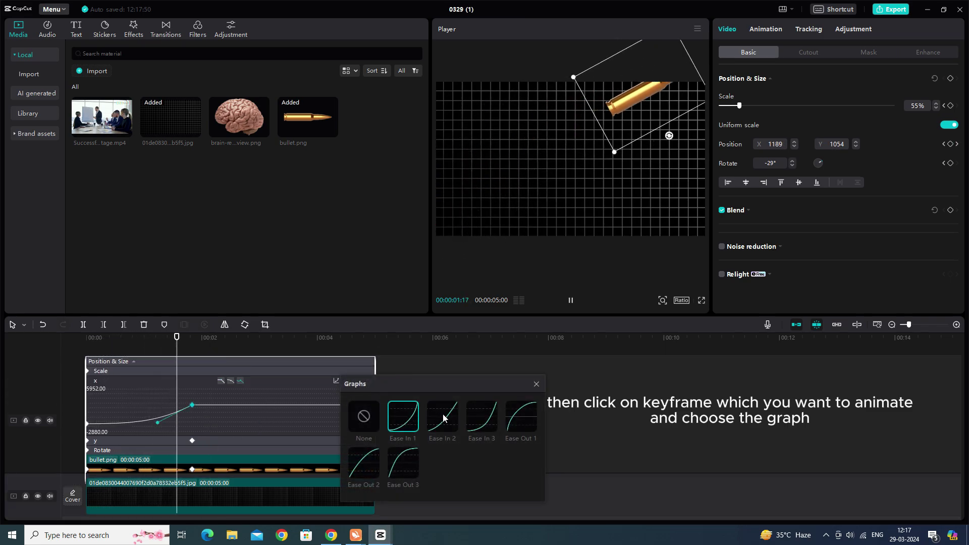
click(482, 418)
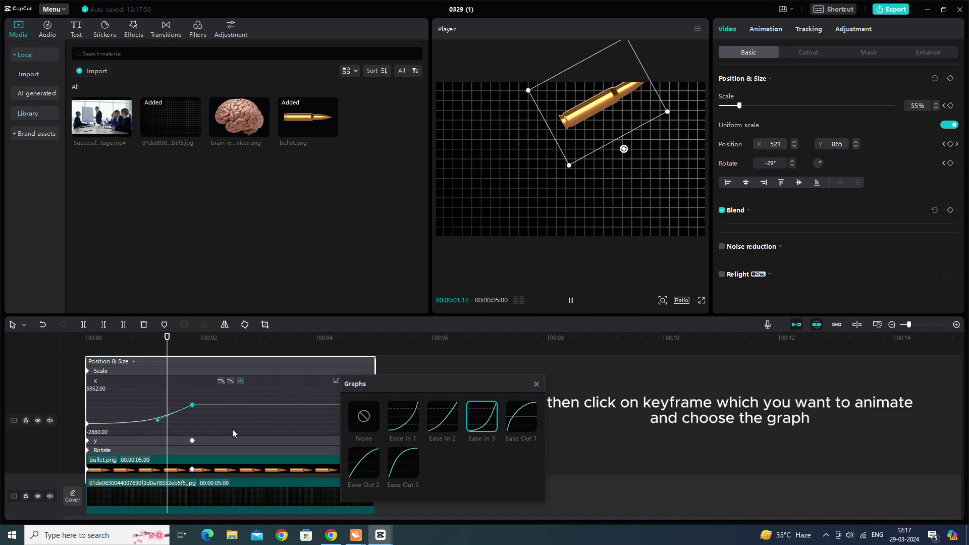
click(530, 386)
right_click(227, 414)
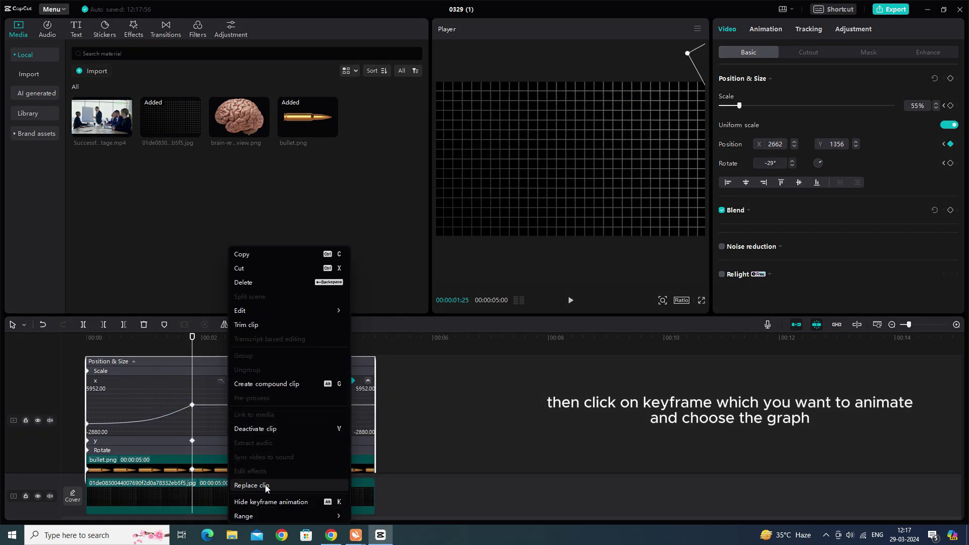
click(251, 496)
right_click(177, 399)
click(237, 498)
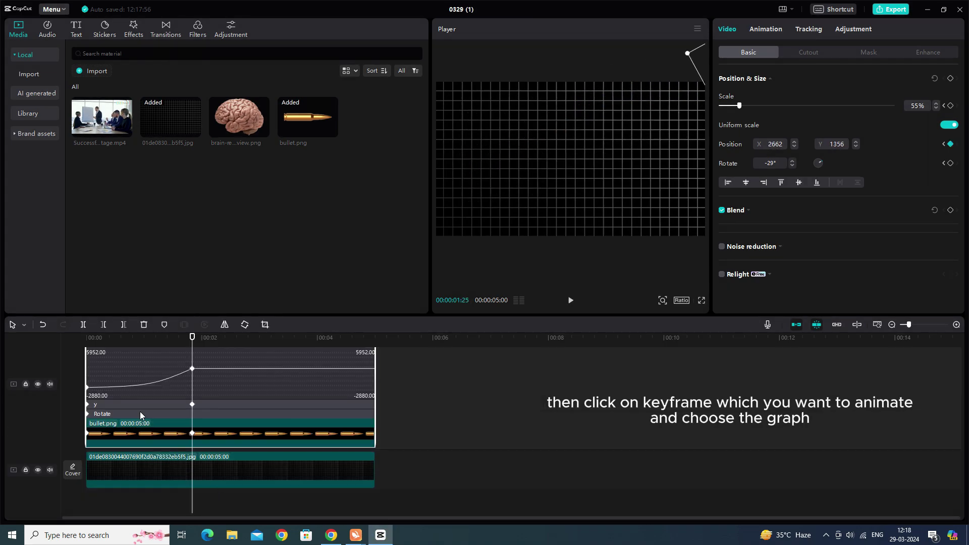
Apply the Ease In 1 graph to the bullet's second y position keyframe.
click(129, 399)
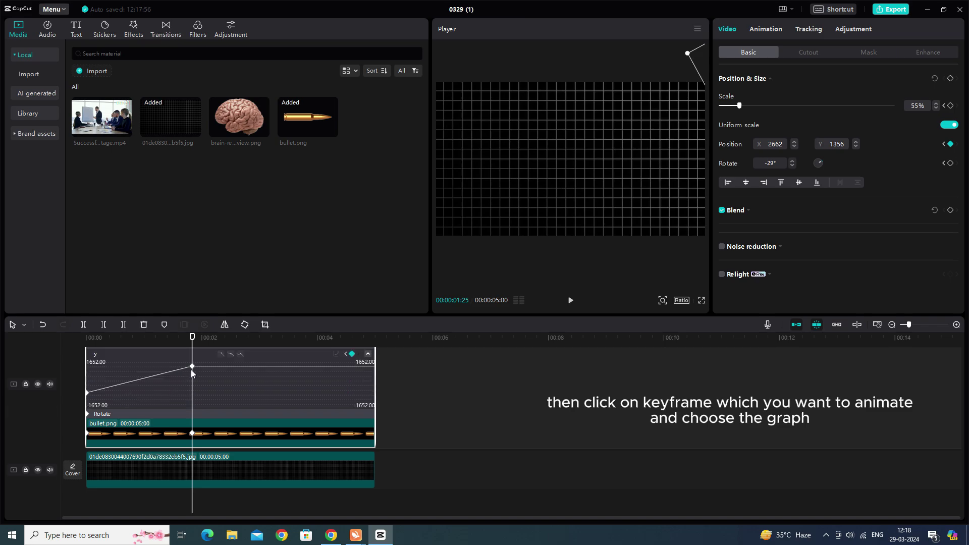
click(337, 354)
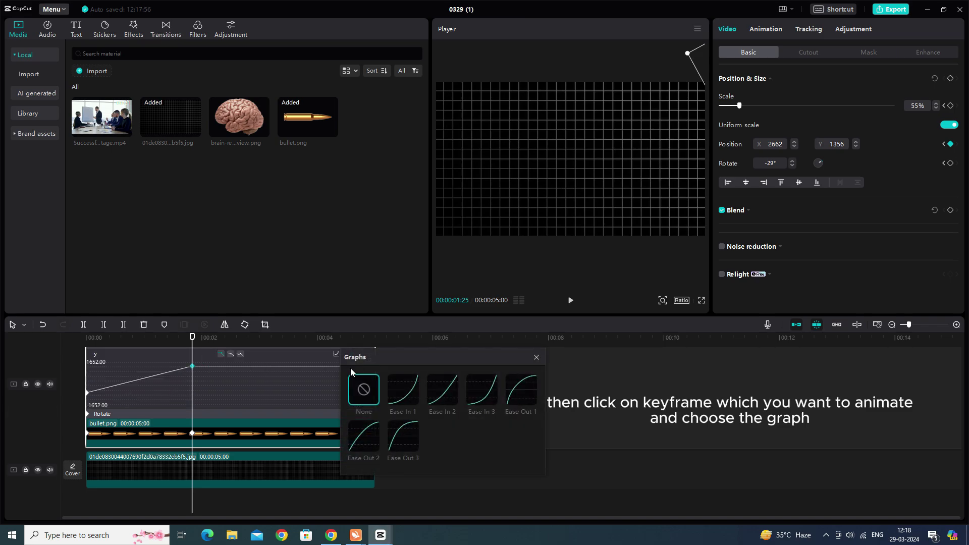
click(446, 401)
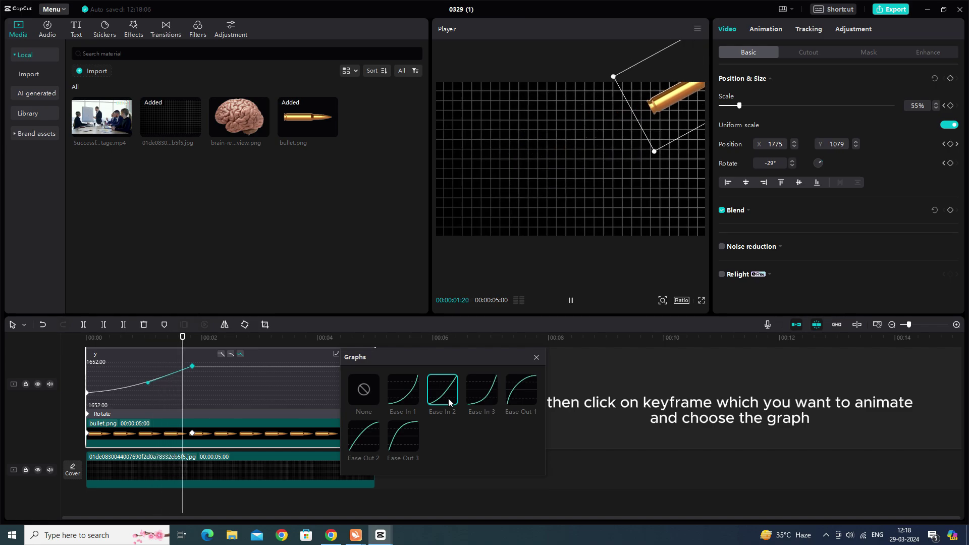
click(407, 395)
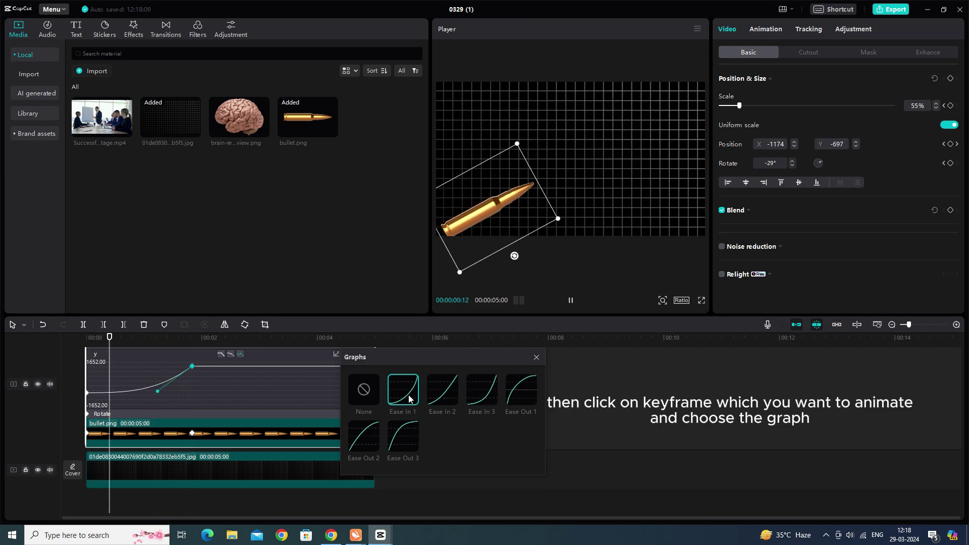
click(536, 357)
Hide the bullet clip's keyframe animation and play its diagonal movement from the start.
right_click(258, 395)
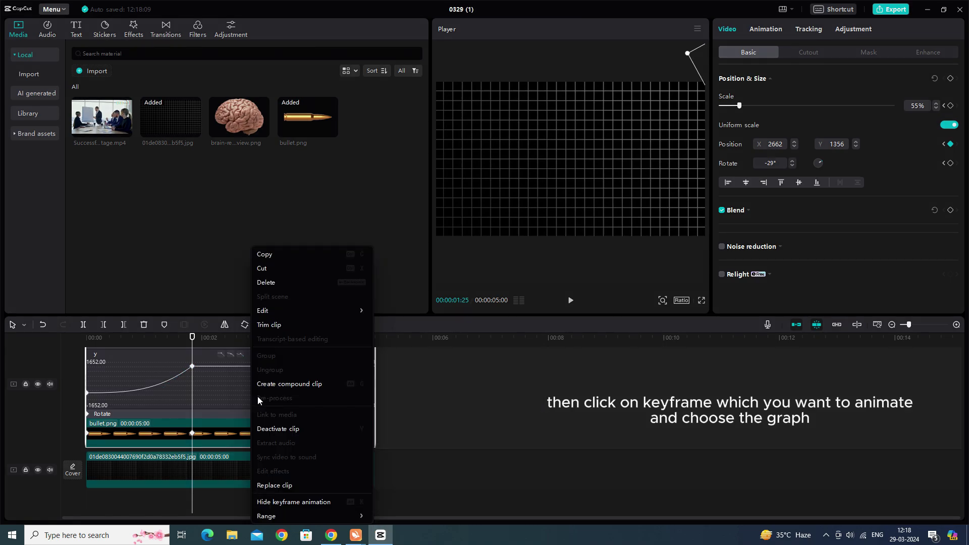
click(280, 496)
click(98, 368)
drag(98, 368, 86, 368)
key(space)
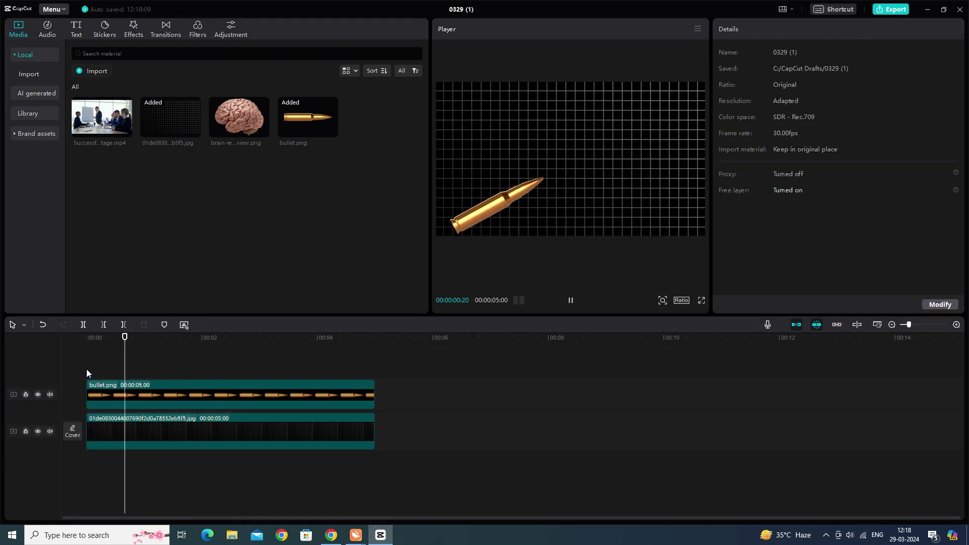
drag(219, 362, 20, 365)
key(space)
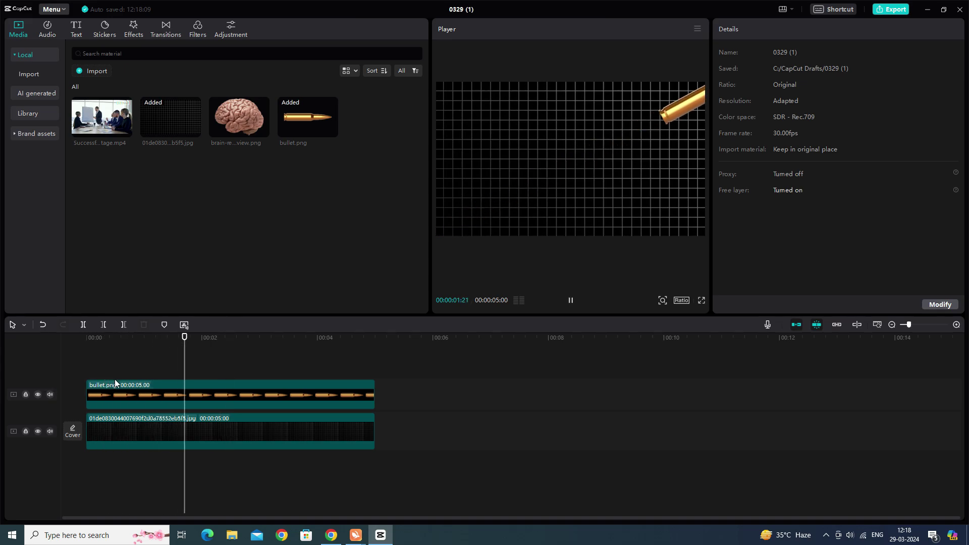
Delete the bullet clip from the timeline, keeping the grid background.
click(146, 379)
right_click(145, 380)
click(166, 283)
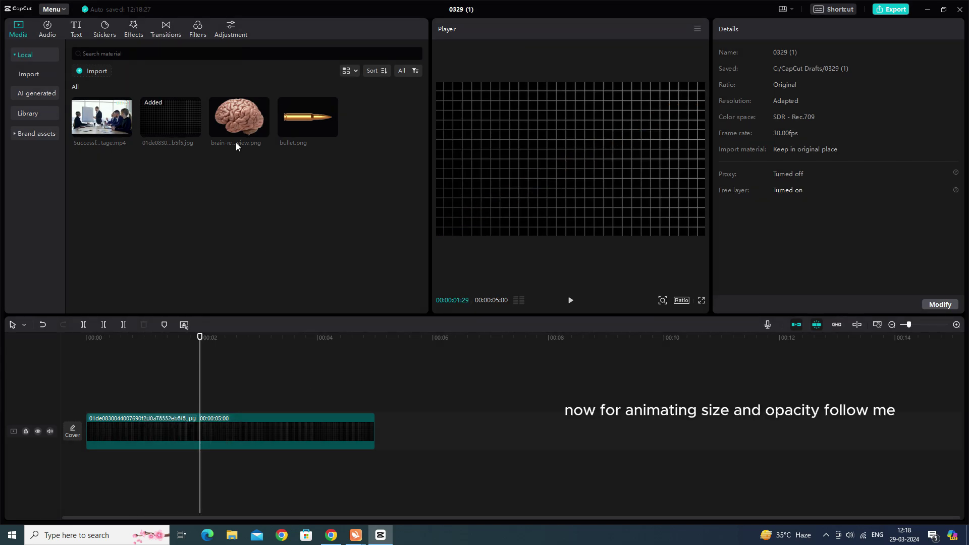
Place the brain image above the grid background, scale it to about 47% and position it at X 0, about Y -584.
drag(231, 218, 94, 381)
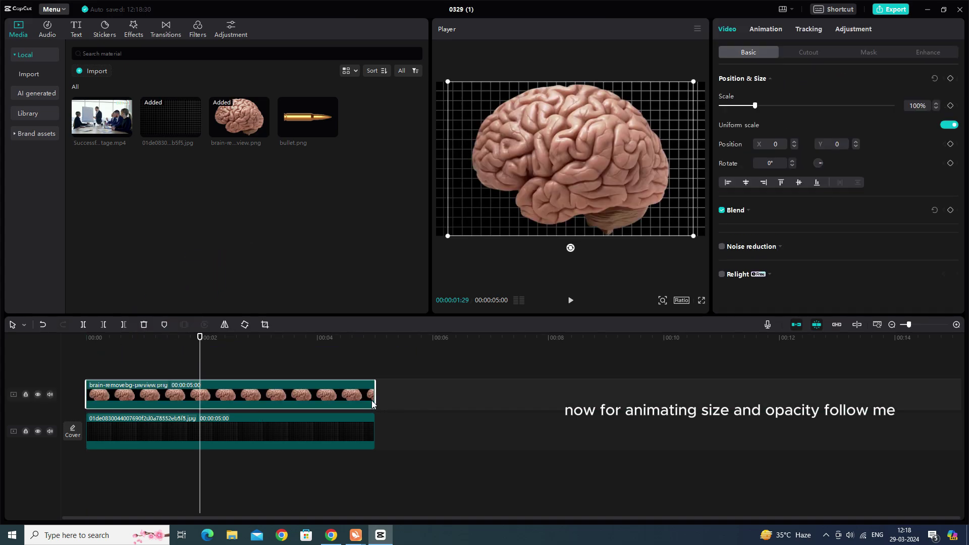
drag(694, 236, 627, 195)
drag(574, 160, 573, 193)
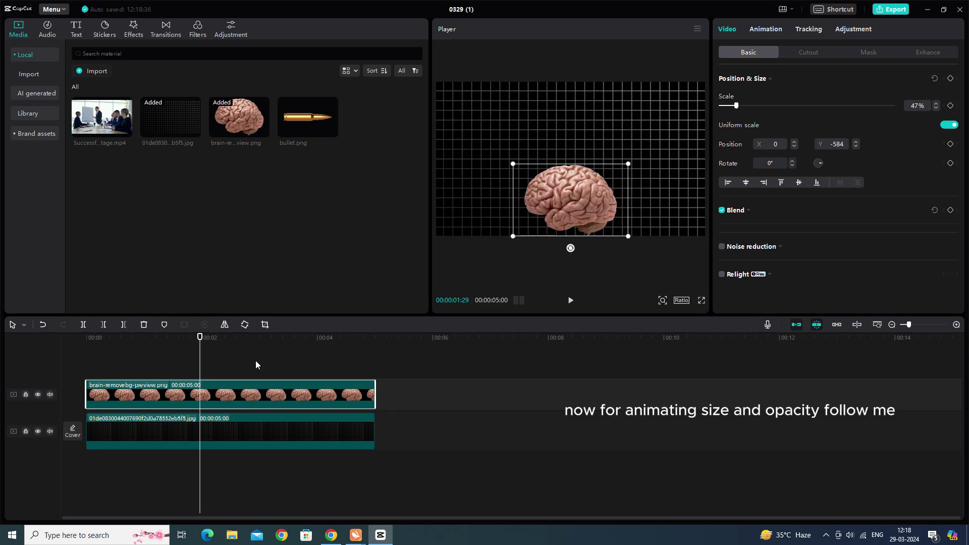
Add Position & Size and Blend keyframes to the brain clip at 00:00:01:29 and its start, setting the starting opacity to 0%.
click(950, 79)
click(950, 211)
drag(200, 372, 63, 373)
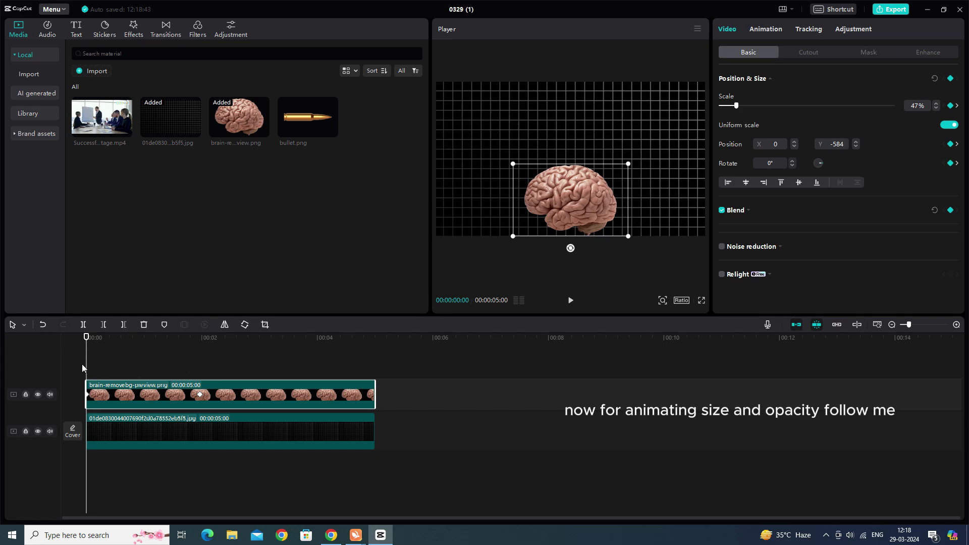
click(748, 210)
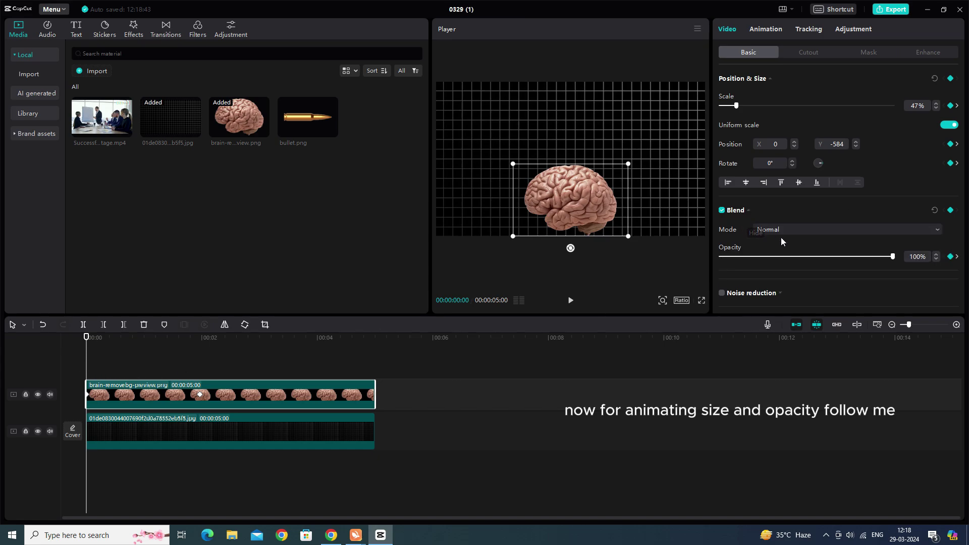
drag(776, 261, 579, 265)
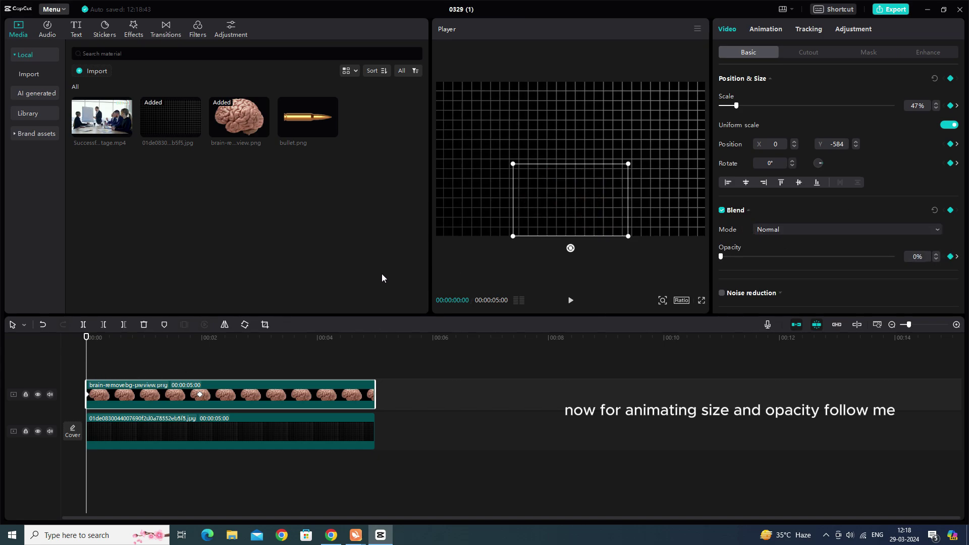
Raise the brain to about Y 99 at 00:00:01:29, and enlarge it to nearly the grid's height with a Position & Size keyframe at 00:00:02:05.
click(200, 394)
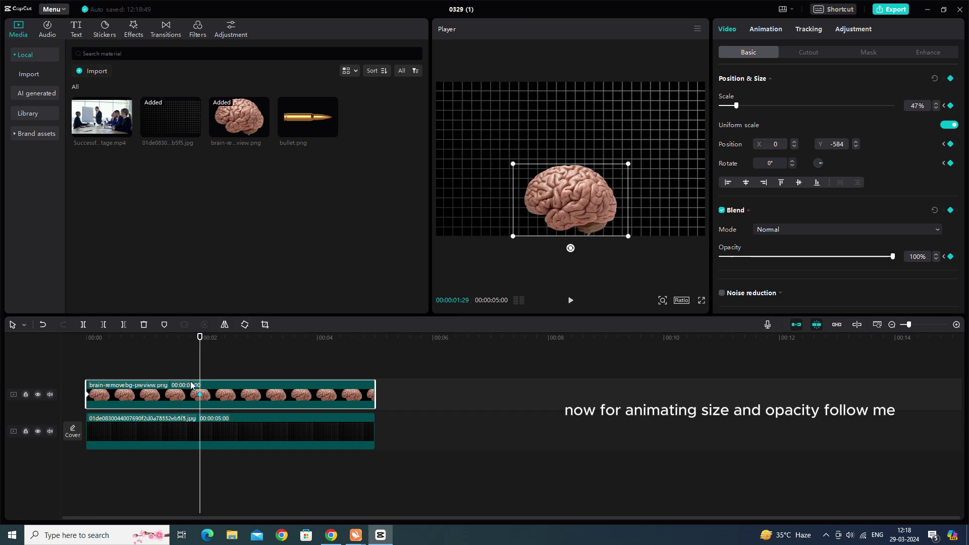
drag(545, 224, 571, 162)
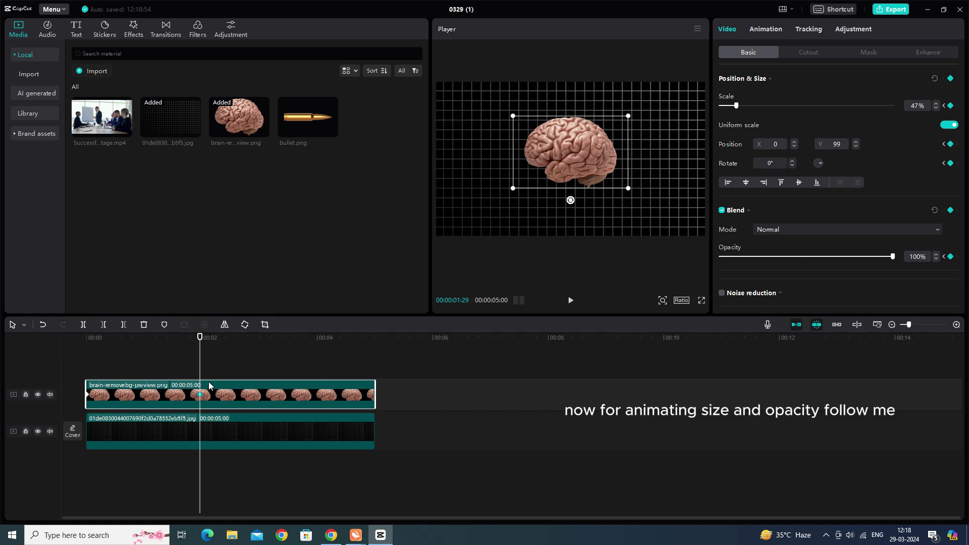
drag(202, 378, 212, 380)
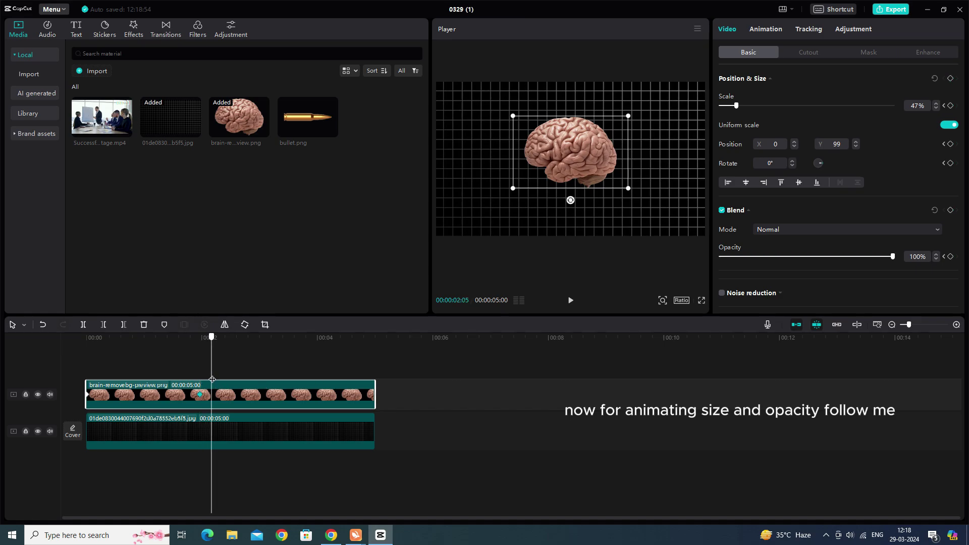
click(950, 78)
drag(627, 188, 683, 257)
click(149, 357)
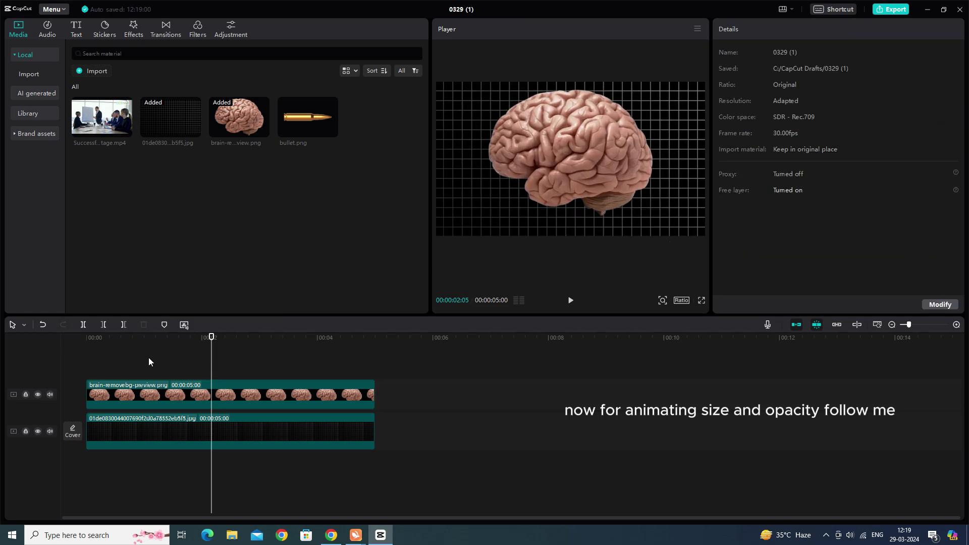
Play the brain's position, size and opacity animation from the start, and return to the beginning of the timeline.
drag(148, 357, 14, 355)
key(space)
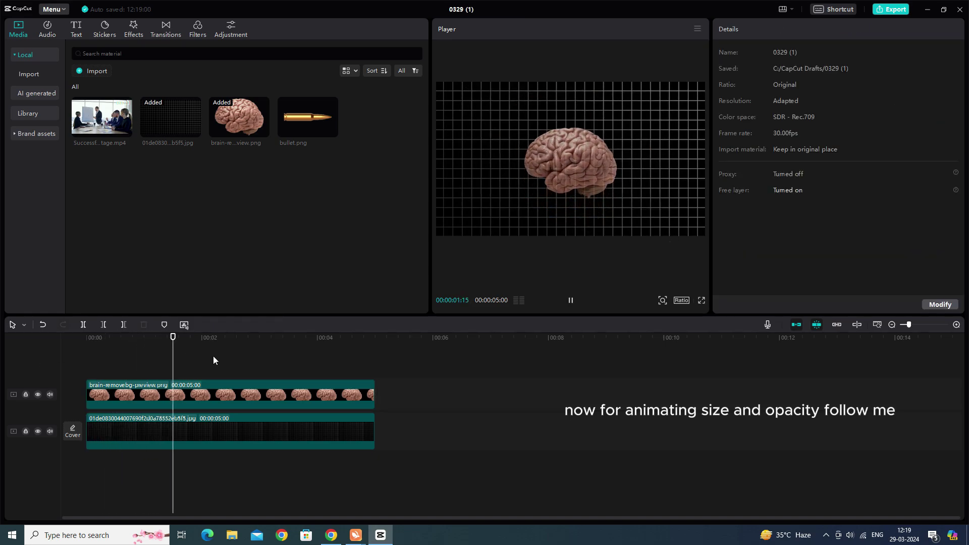
key(space)
drag(194, 359, 248, 385)
key(Home)
Show the brain clip's keyframe animation, ease the opacity curve into its 00:00:01:29 keyframe and preview the fade.
right_click(128, 399)
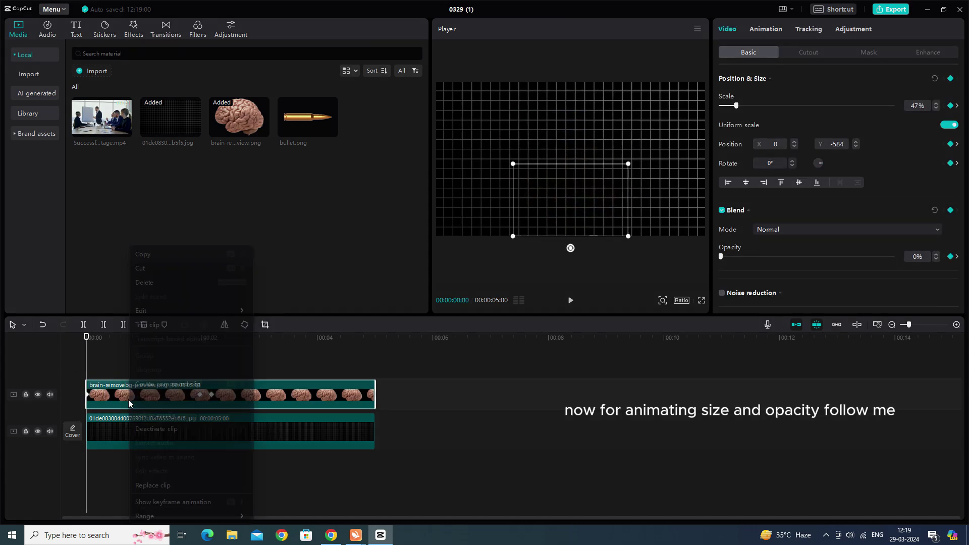
click(167, 501)
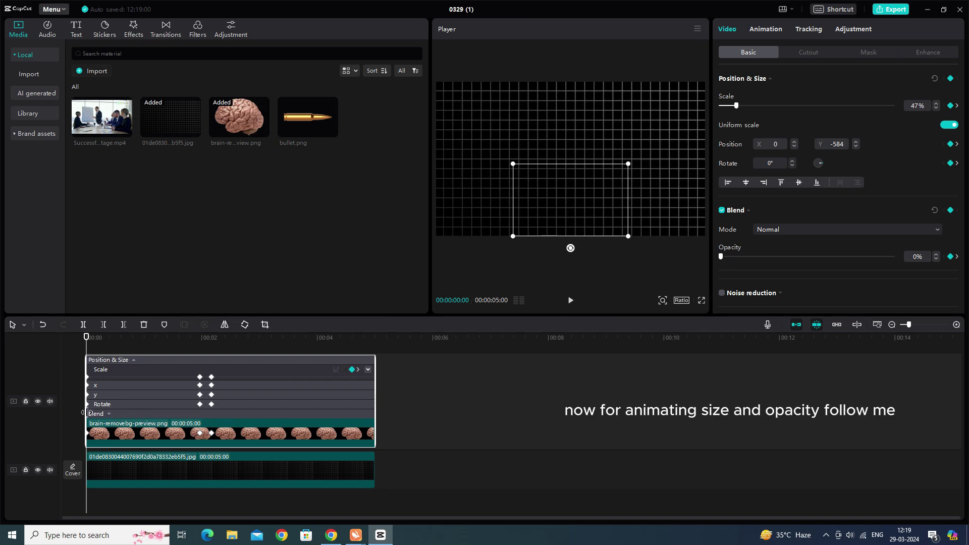
click(112, 416)
click(127, 412)
click(197, 373)
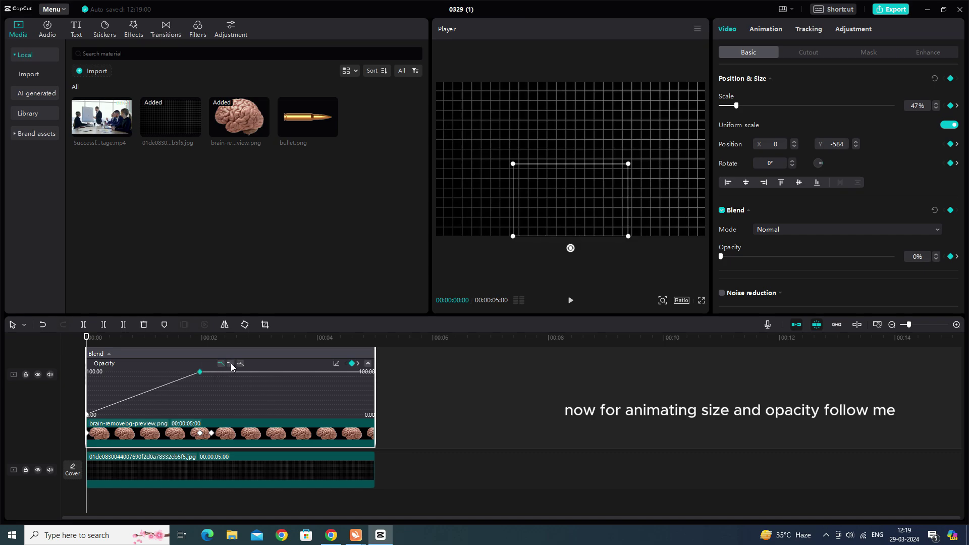
click(231, 363)
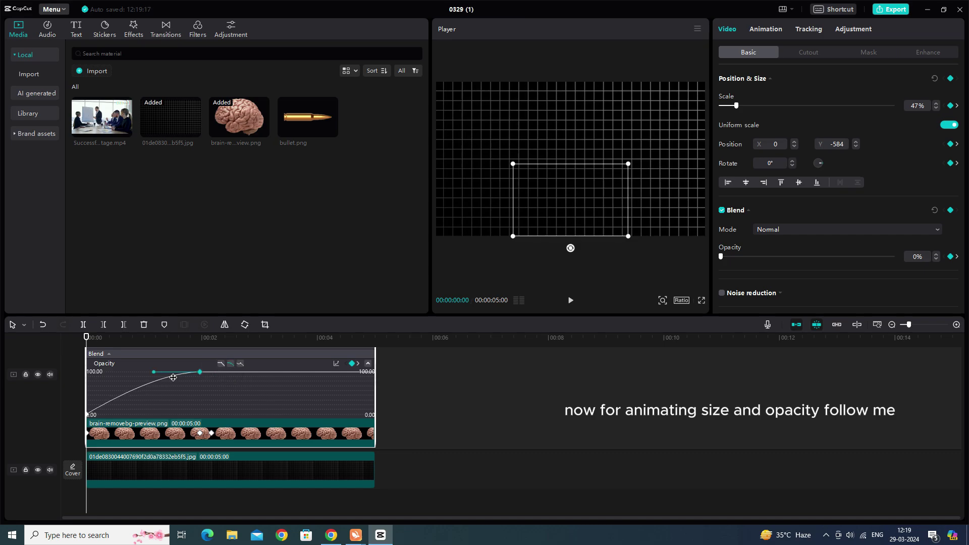
key(space)
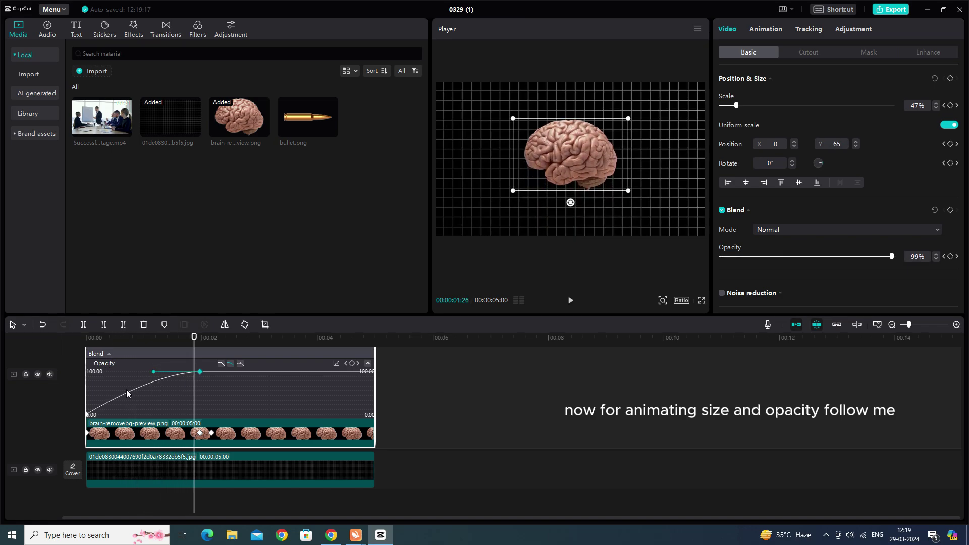
Ease the opacity curve out of its starting keyframe for an S-shaped graph, and play the fade from the start.
click(211, 382)
click(230, 365)
drag(195, 340, 2, 361)
key(space)
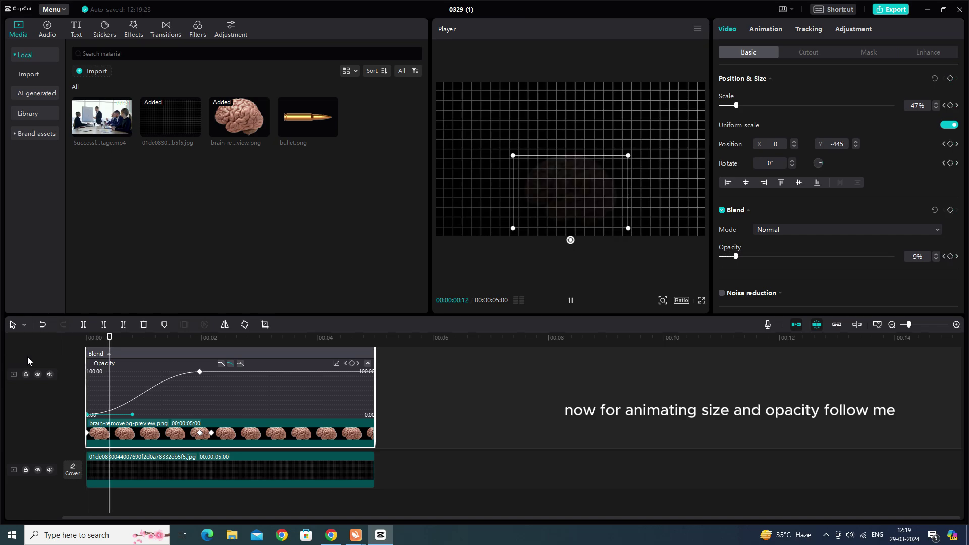
key(space)
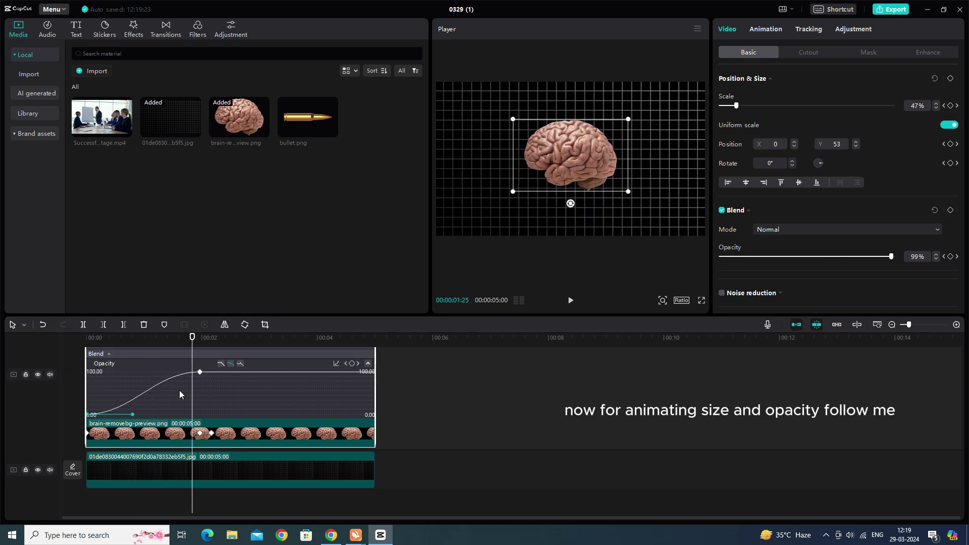
Collapse the opacity graph in the brain clip's keyframe animation.
scroll(156, 394, up, 2)
click(107, 361)
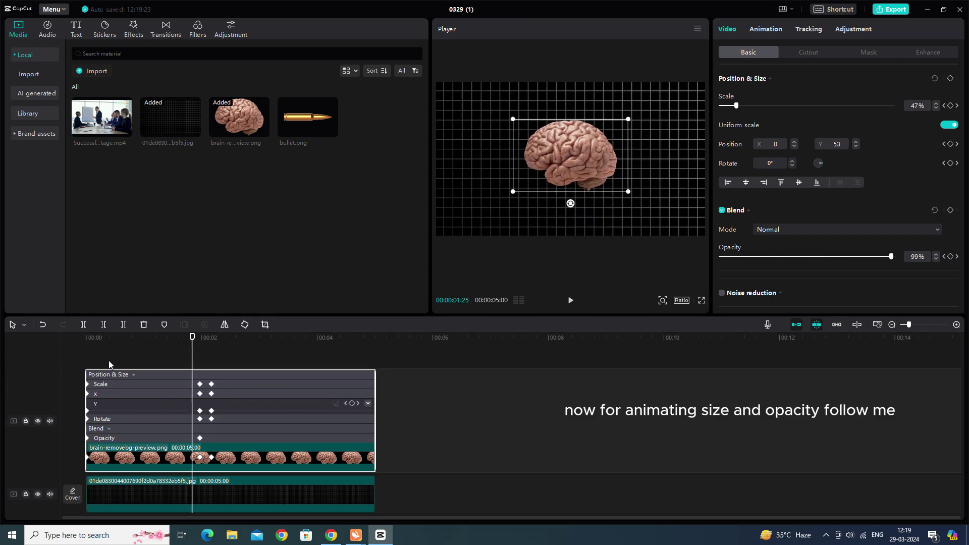
Ease the brain's y position curve into its second keyframe and out of its first one, and play the movement from the start.
click(106, 407)
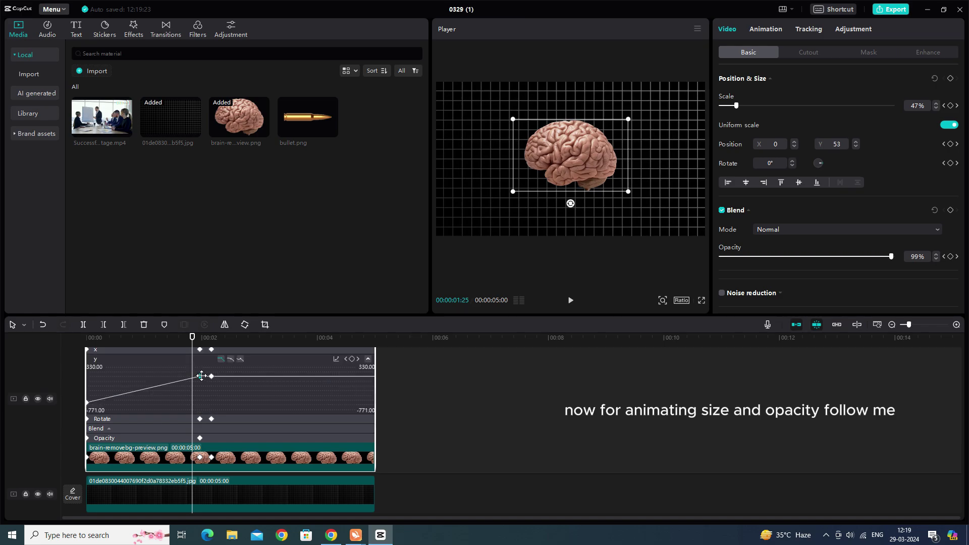
click(230, 360)
click(87, 402)
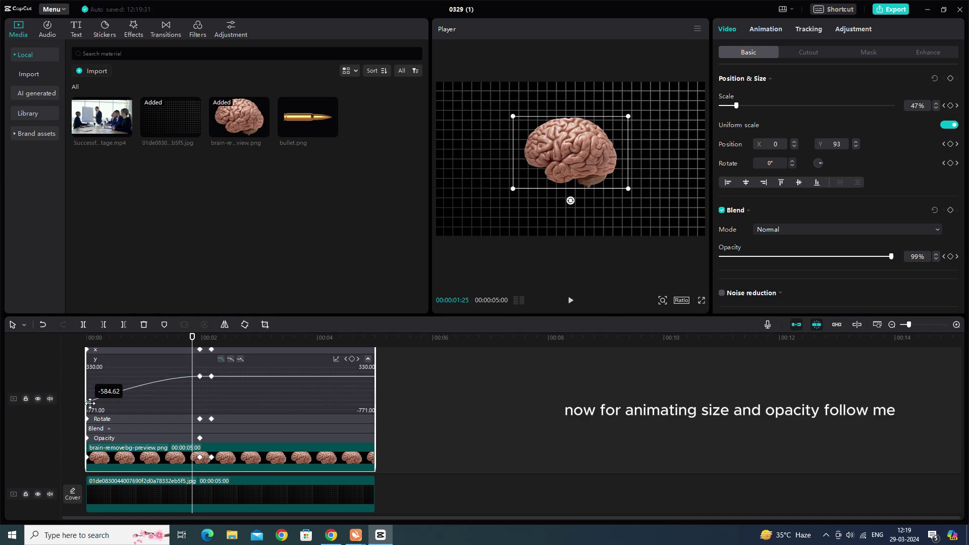
click(231, 359)
drag(192, 337, 10, 364)
key(space)
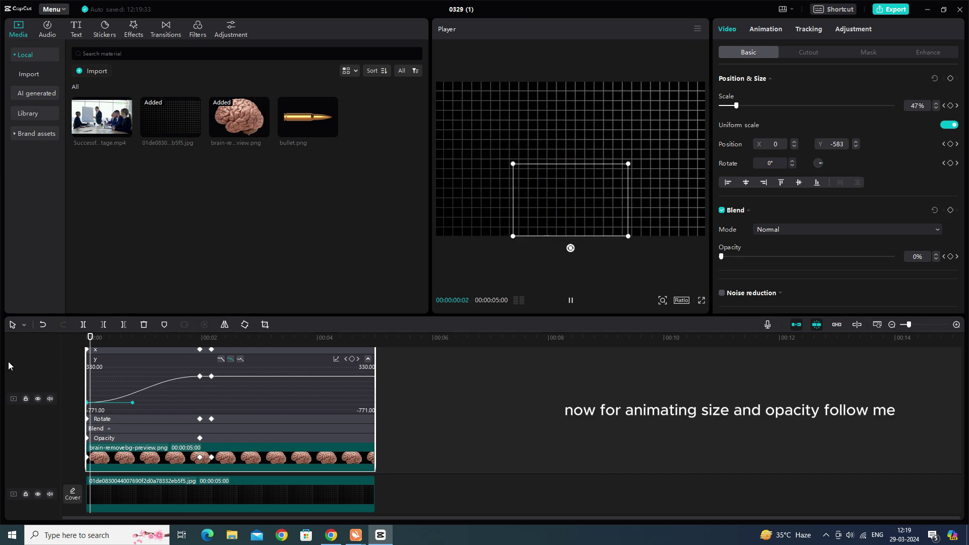
scroll(212, 398, up, 2)
key(space)
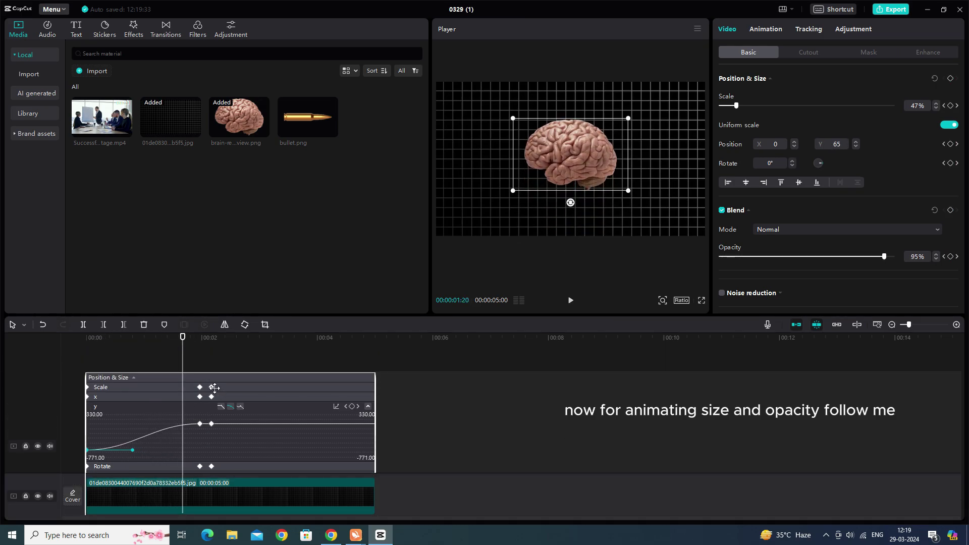
Show the brain's scale graph, ease the curve at the middle keyframe where the enlargement begins, and preview it.
click(225, 389)
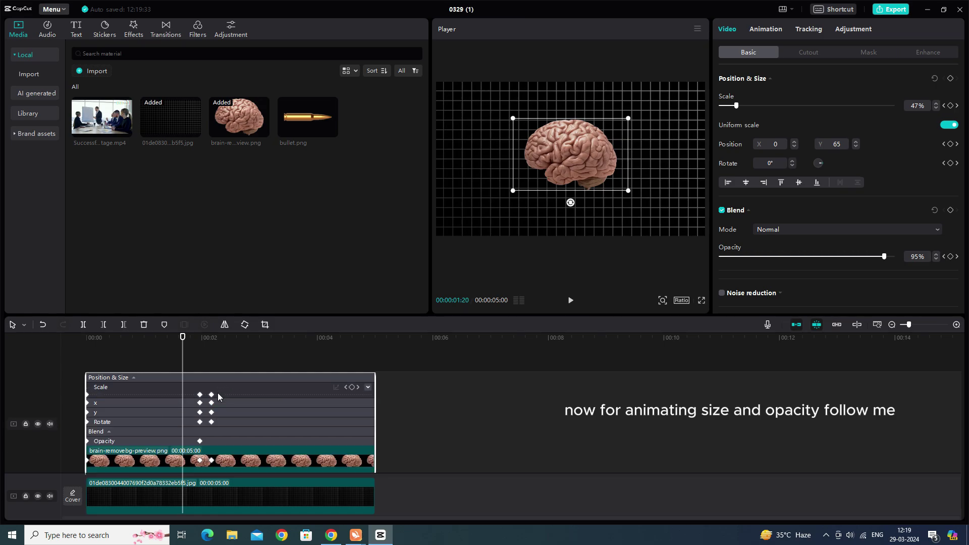
click(229, 393)
click(210, 377)
scroll(232, 389, up, 1)
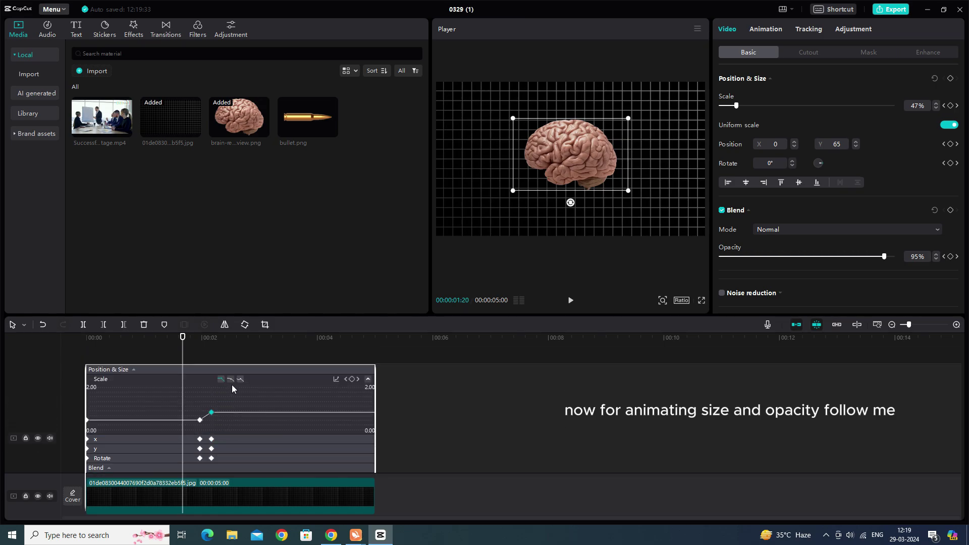
click(200, 419)
click(230, 380)
key(space)
Hide the brain clip's keyframe animation and play the smoothed animation from the start of the timeline.
key(space)
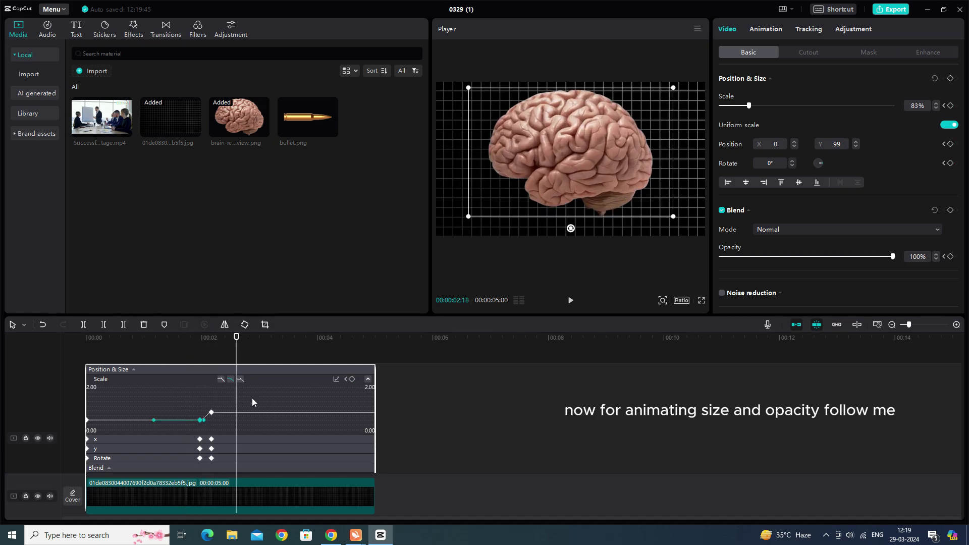
right_click(263, 402)
click(296, 503)
drag(139, 373, 86, 385)
key(space)
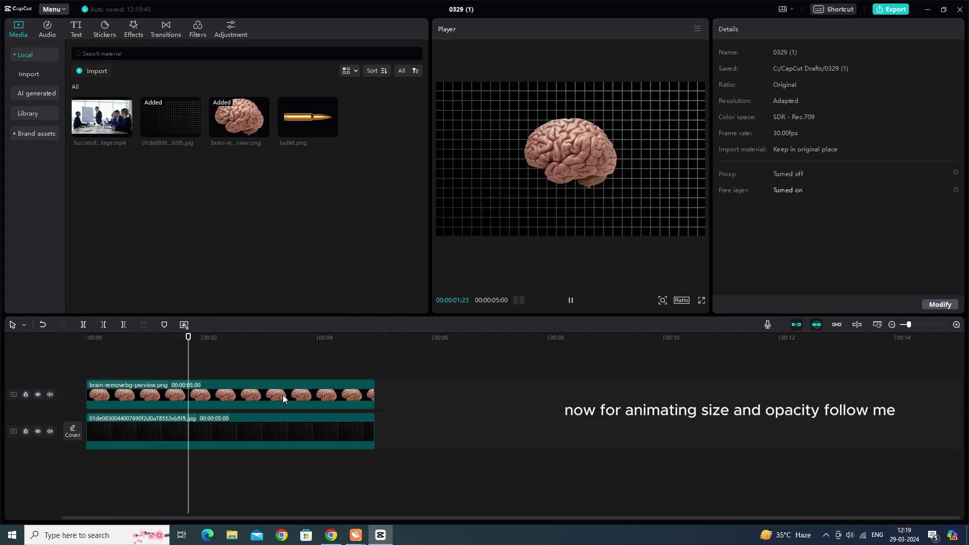
key(space)
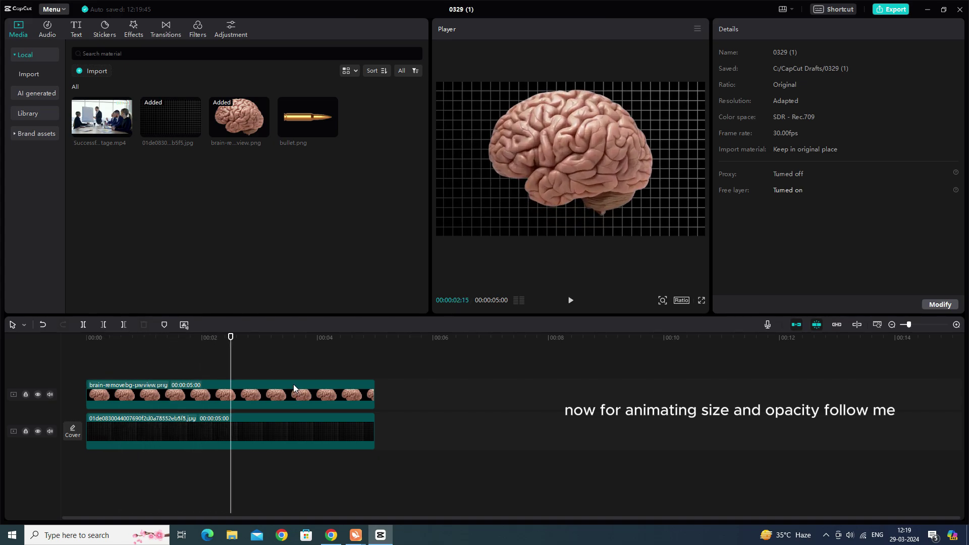
Replace the brain clip with bullet.png above the grid from 00:00:00:00, and move the bullet up to Y 40.
click(268, 392)
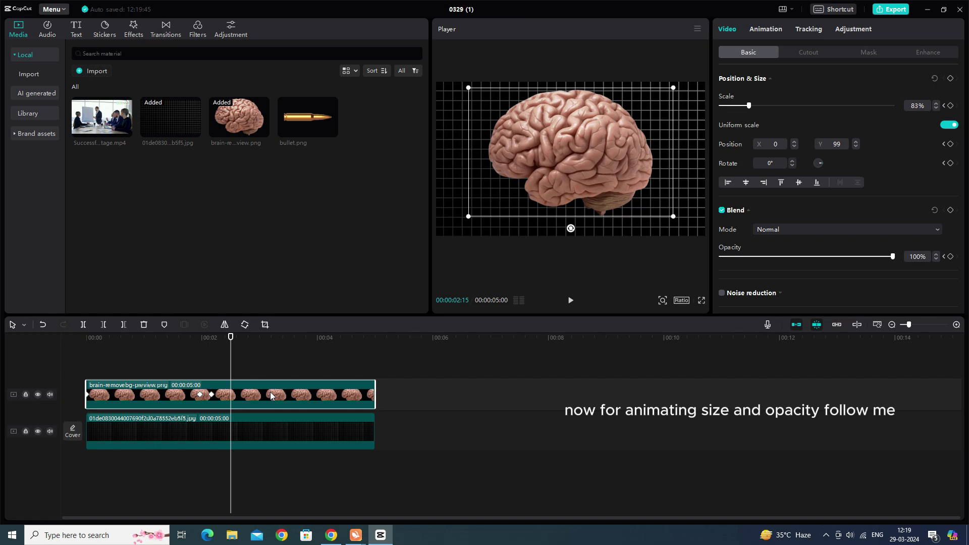
right_click(270, 396)
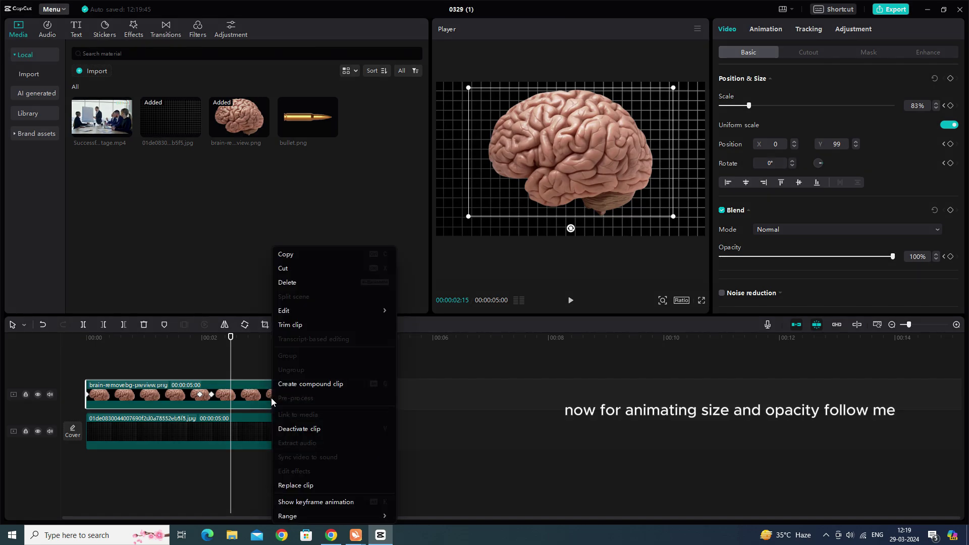
click(474, 446)
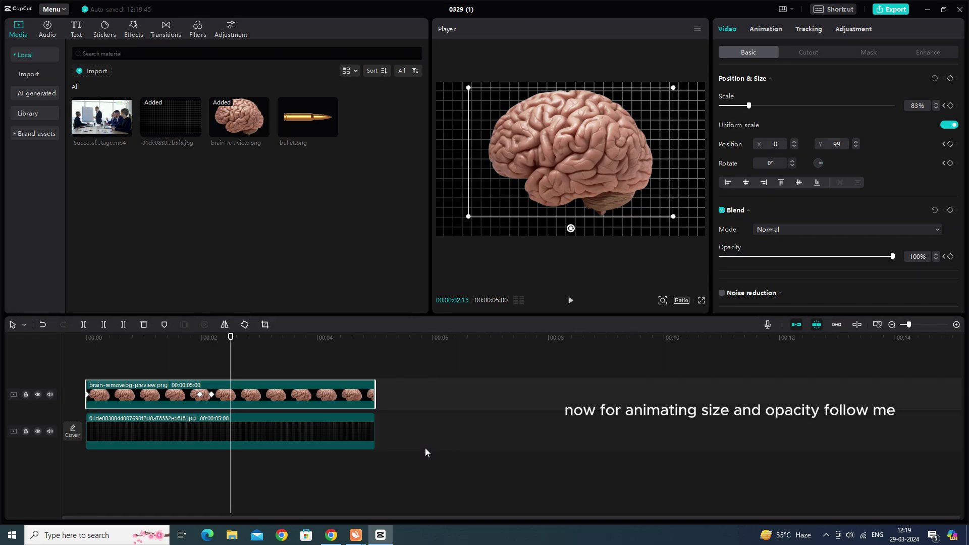
key(Delete)
drag(308, 117, 87, 399)
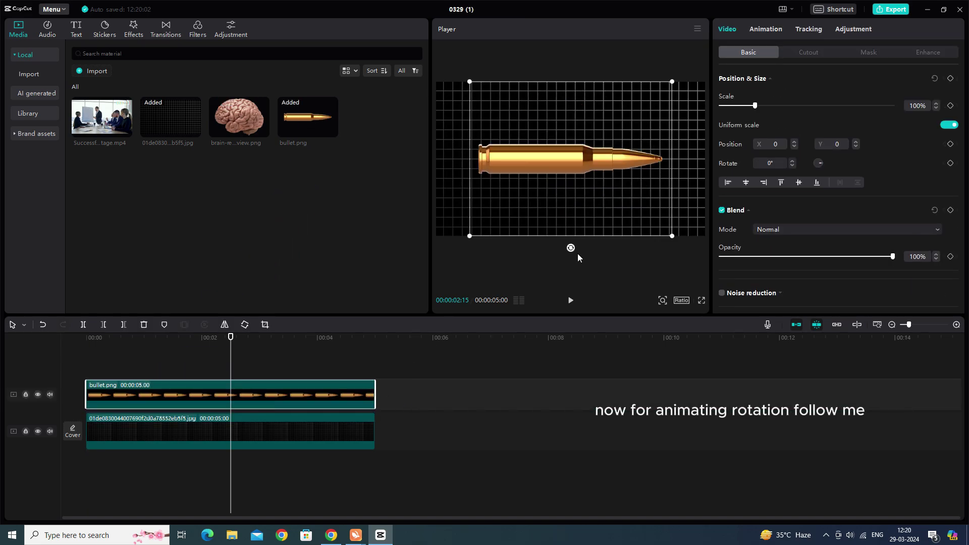
drag(572, 203, 573, 200)
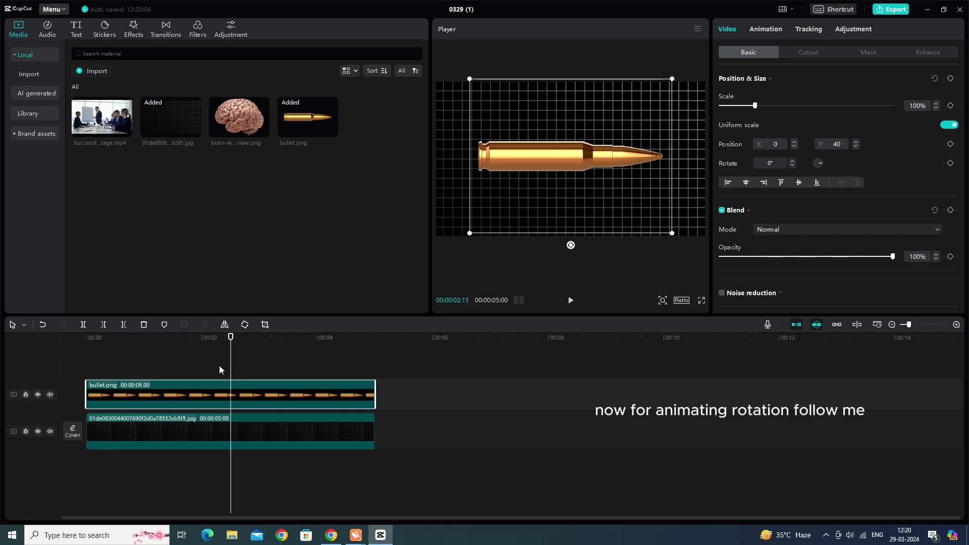
Add Position & Size keyframes to the bullet at 00:00:00:00 and 00:00:00:22, rotating it to 720° at the second one.
click(76, 366)
click(951, 79)
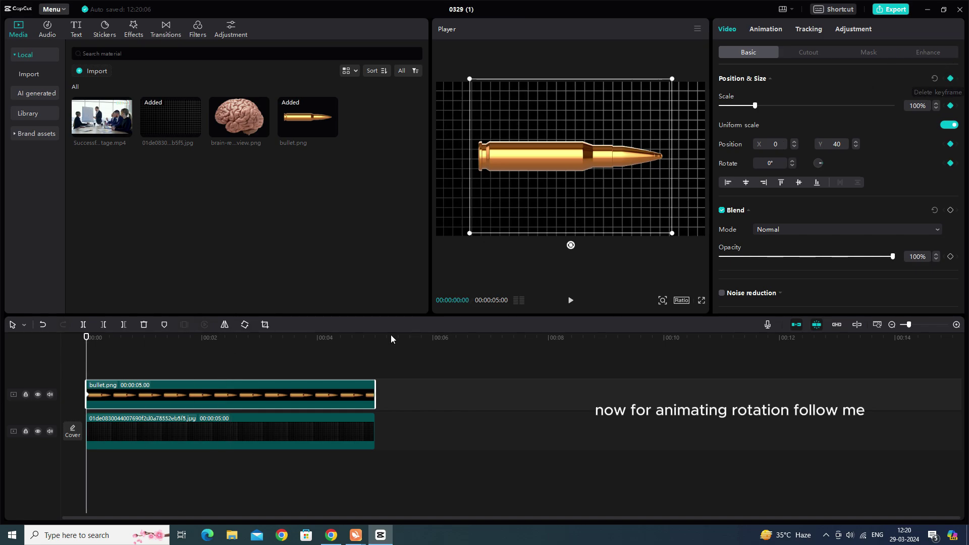
drag(87, 372, 128, 378)
click(950, 80)
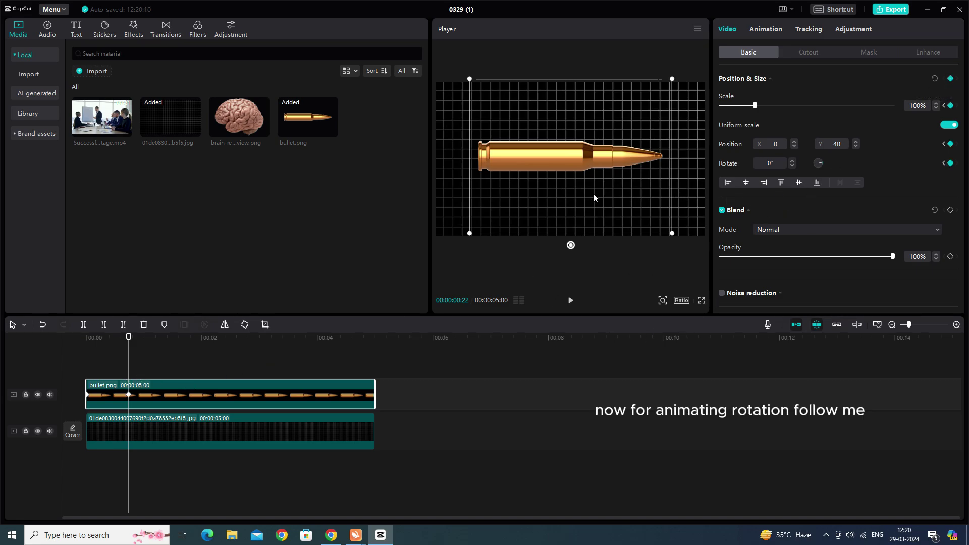
drag(571, 246, 570, 199)
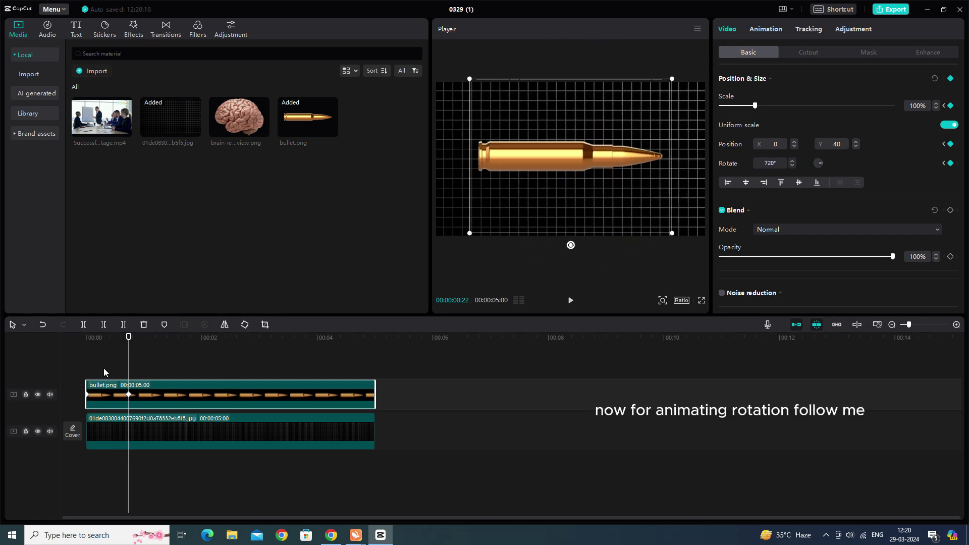
Play the bullet's rotation animation from the start of the timeline.
click(82, 369)
key(space)
key(space)
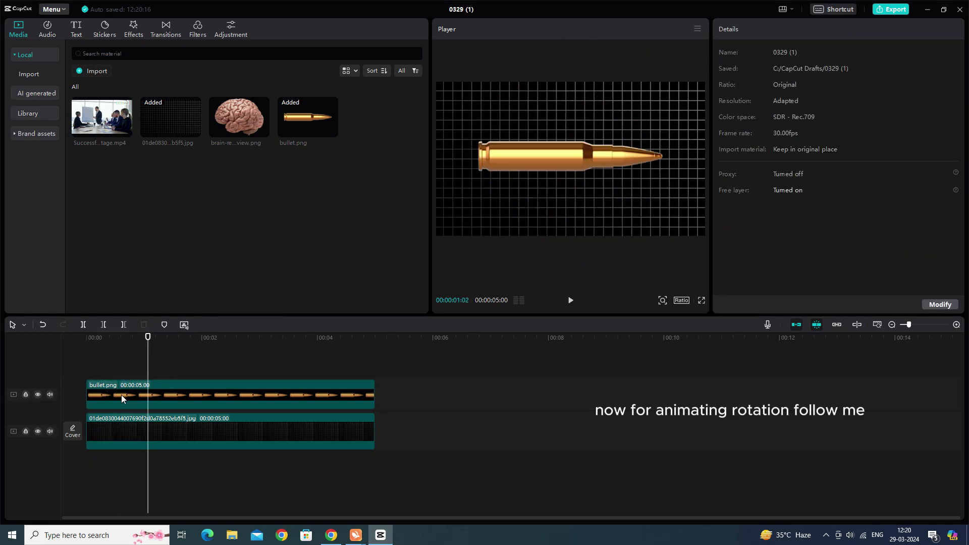
Show the bullet clip's keyframe animation, ease the rotation curve into its 720° keyframe and preview the spin from the start.
right_click(121, 399)
click(146, 500)
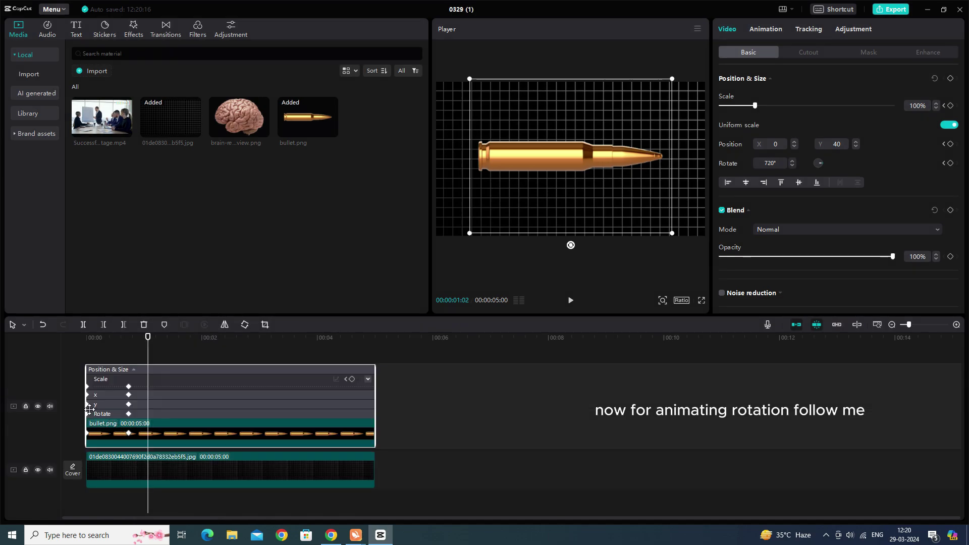
click(139, 413)
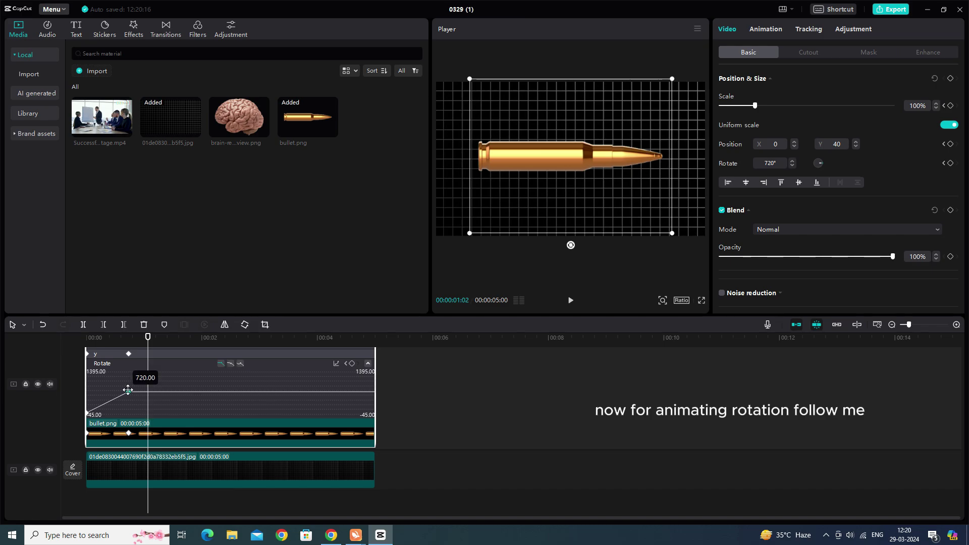
click(230, 363)
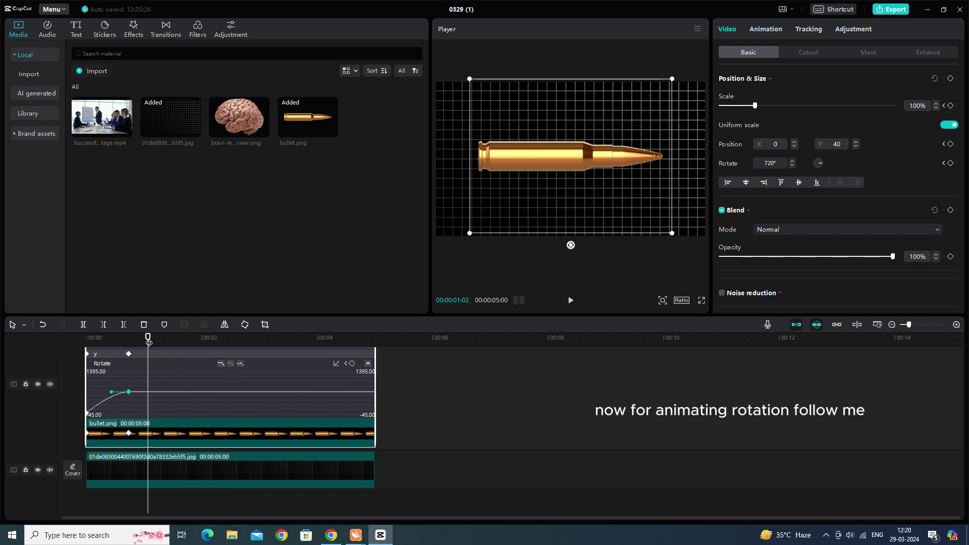
drag(149, 339, 50, 343)
key(space)
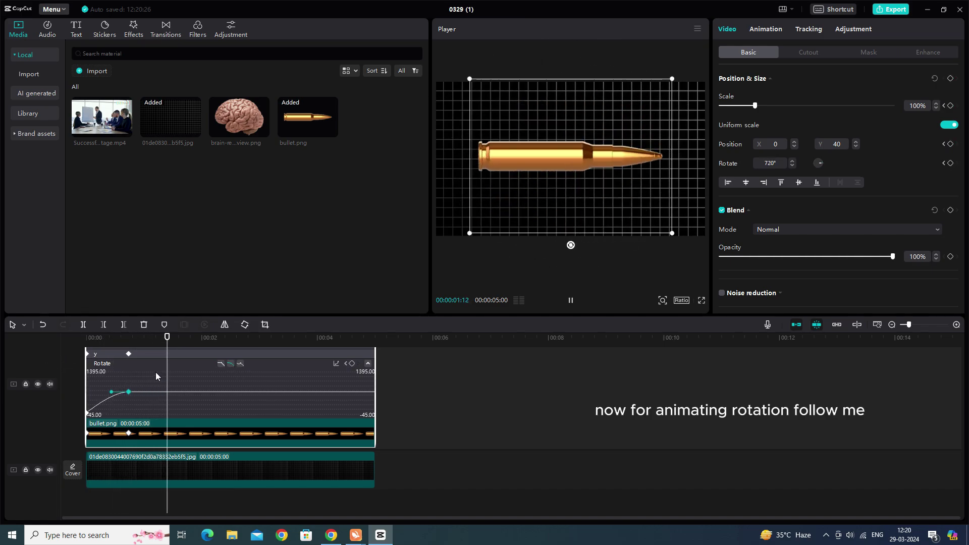
Hide the bullet clip's keyframe animation and play the eased rotation from the start.
right_click(204, 383)
click(228, 500)
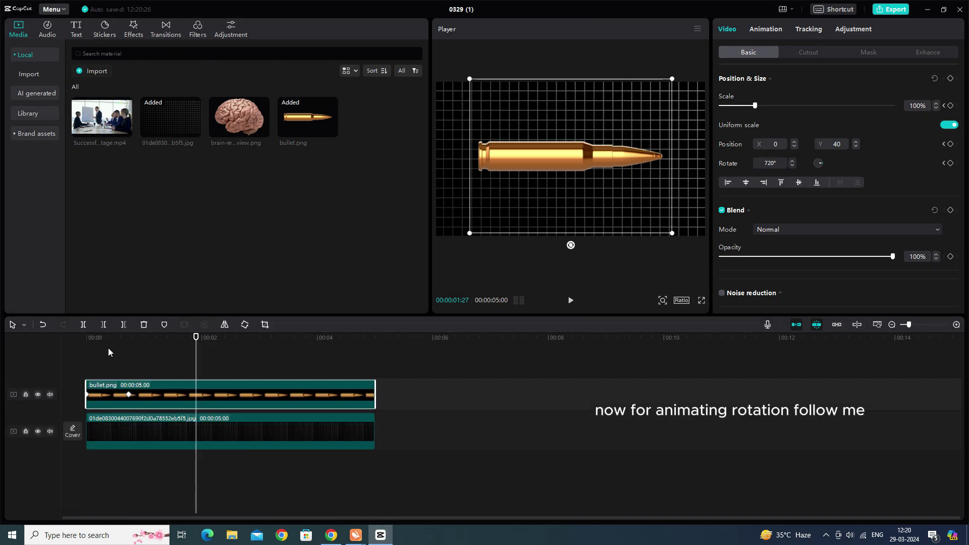
click(86, 356)
key(space)
key(space)
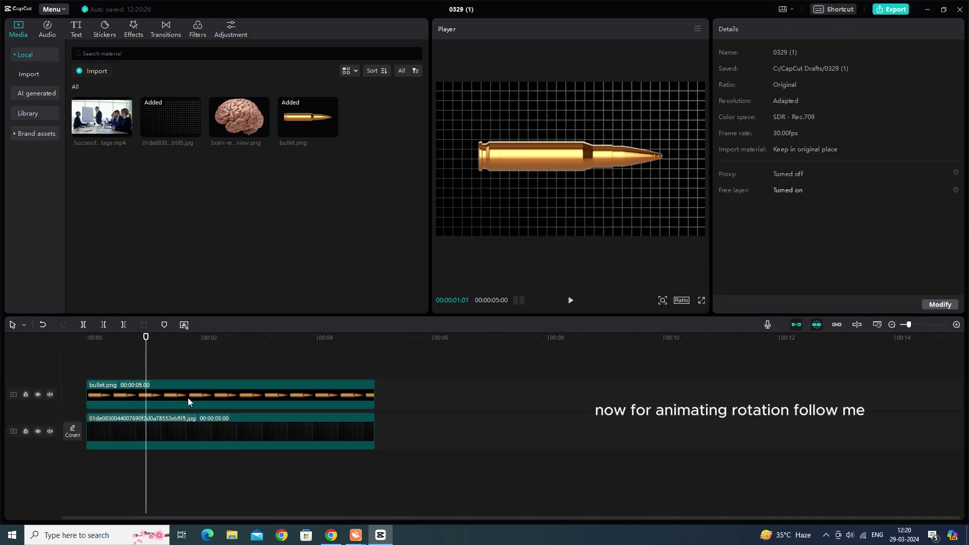